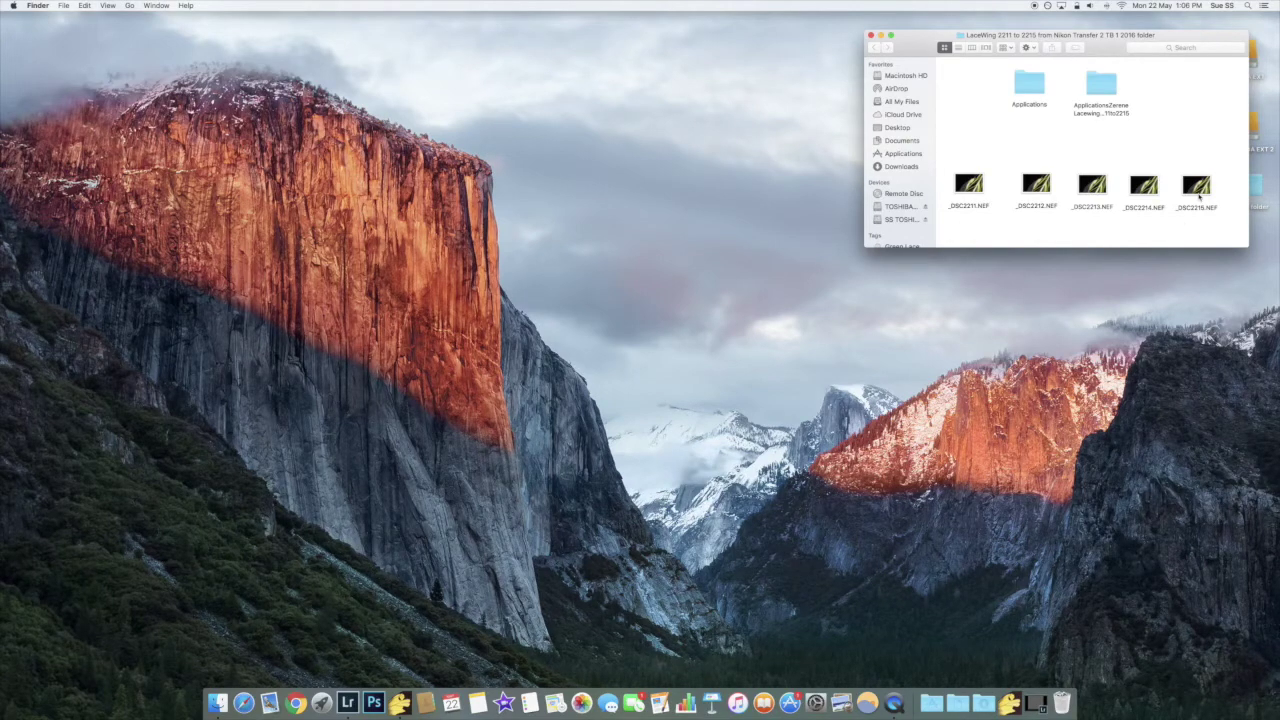
Open the lacewing NEF files in Lightroom and import all five, _DSC2211 to _DSC2215, into the catalog
{"action": "double_click", "coordinate": [1199, 196]}
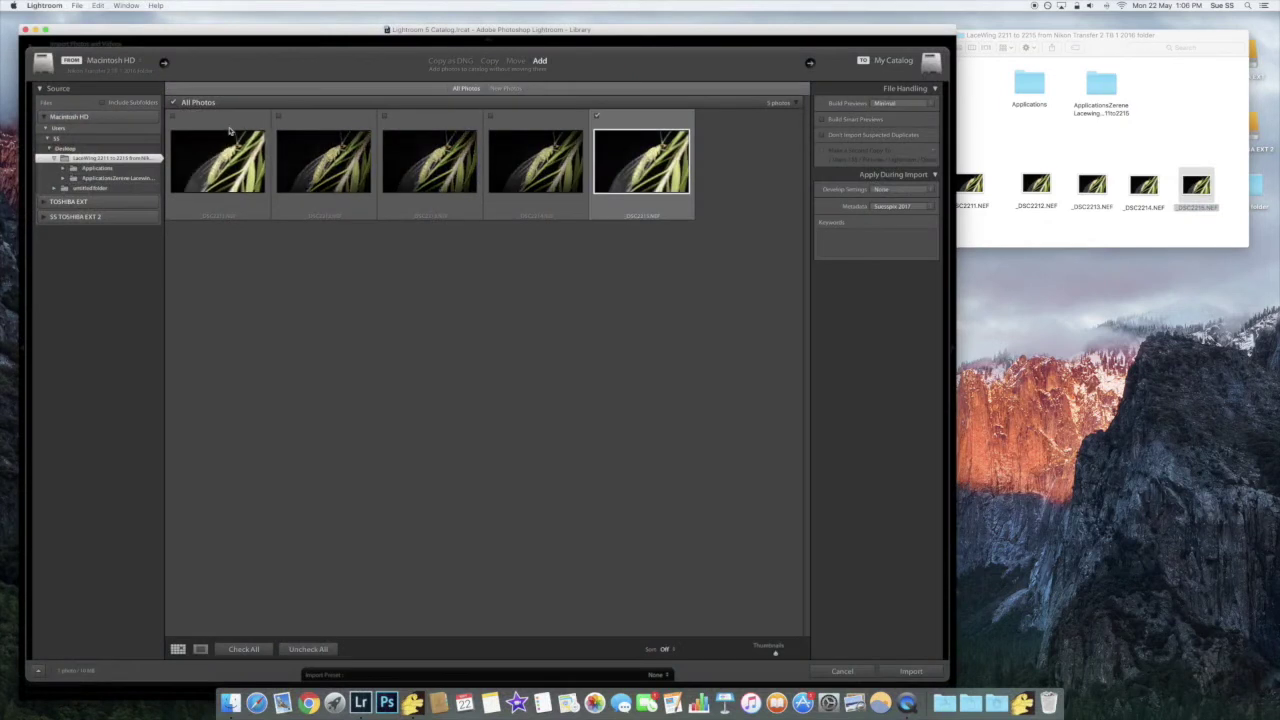
{"action": "left_click", "coordinate": [213, 120]}
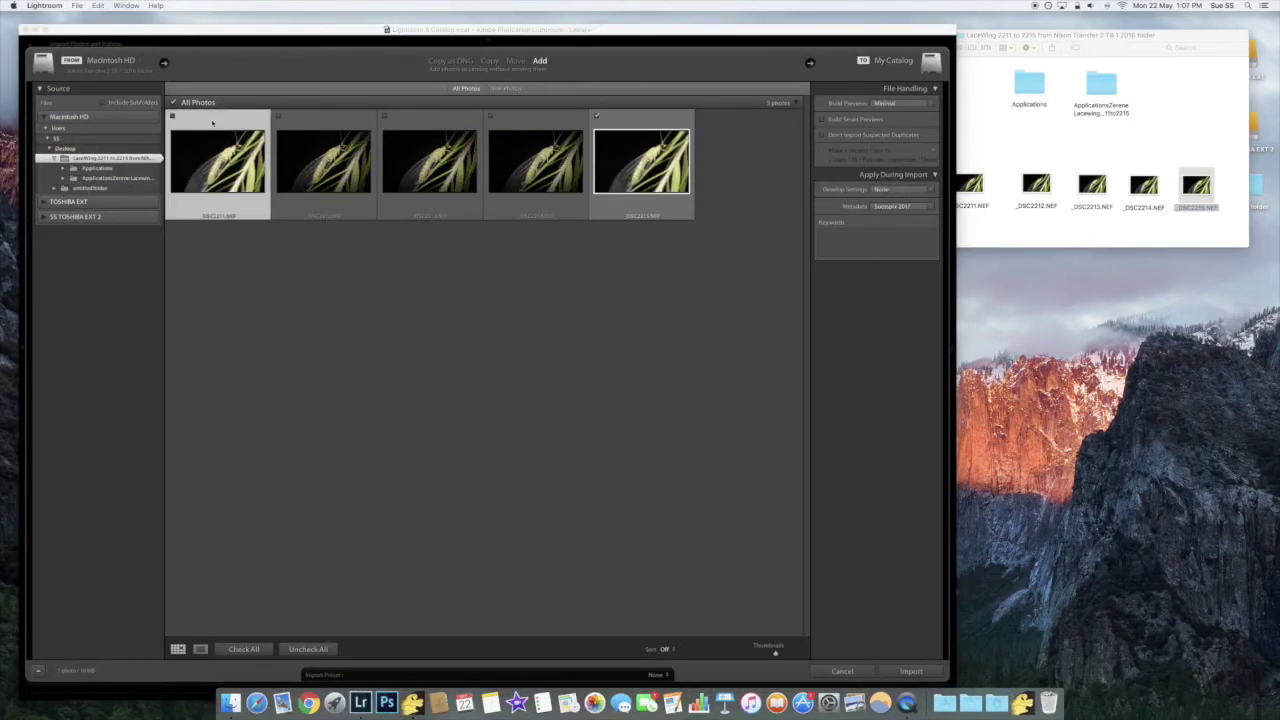
{"action": "left_click", "coordinate": [298, 122], "text": "shift"}
{"action": "left_click", "coordinate": [405, 122], "text": "shift"}
{"action": "left_click", "coordinate": [512, 125], "text": "shift"}
{"action": "left_click", "coordinate": [491, 116]}
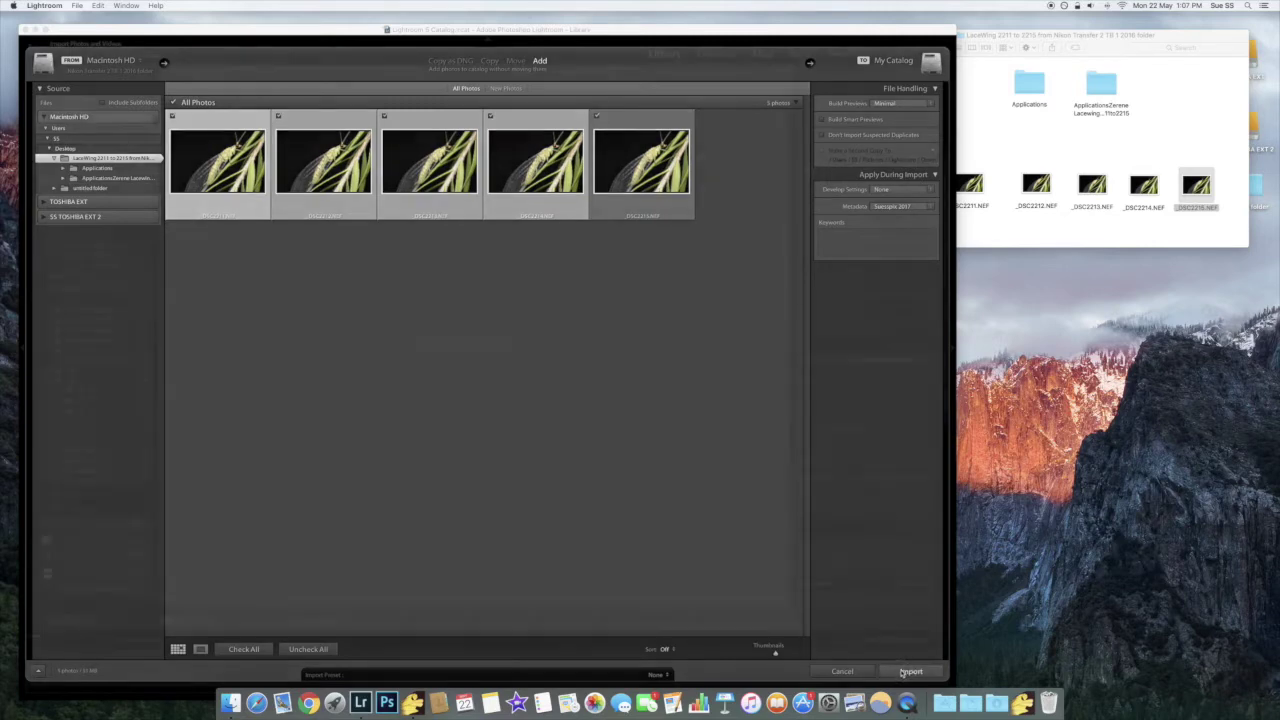
{"action": "left_click", "coordinate": [910, 671]}
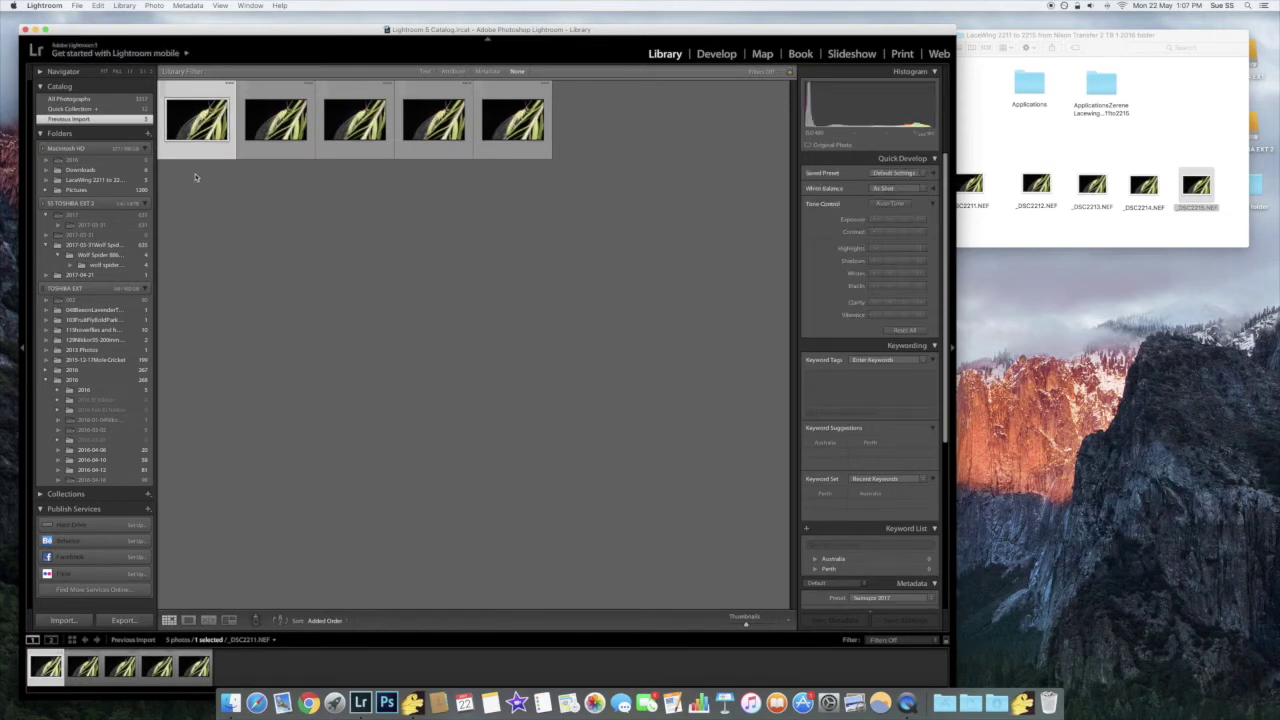
Export all five imported photos to the hard drive in JPEG format
{"action": "left_click", "coordinate": [77, 6]}
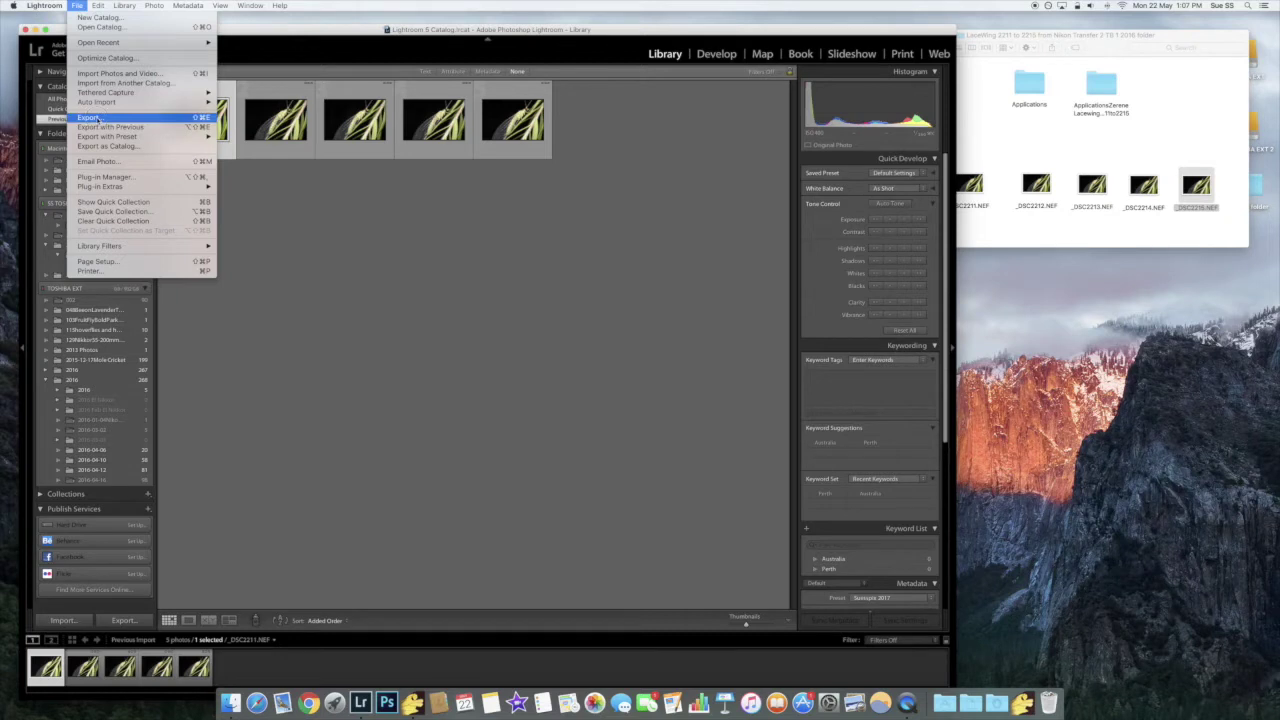
{"action": "key", "text": "super+a"}
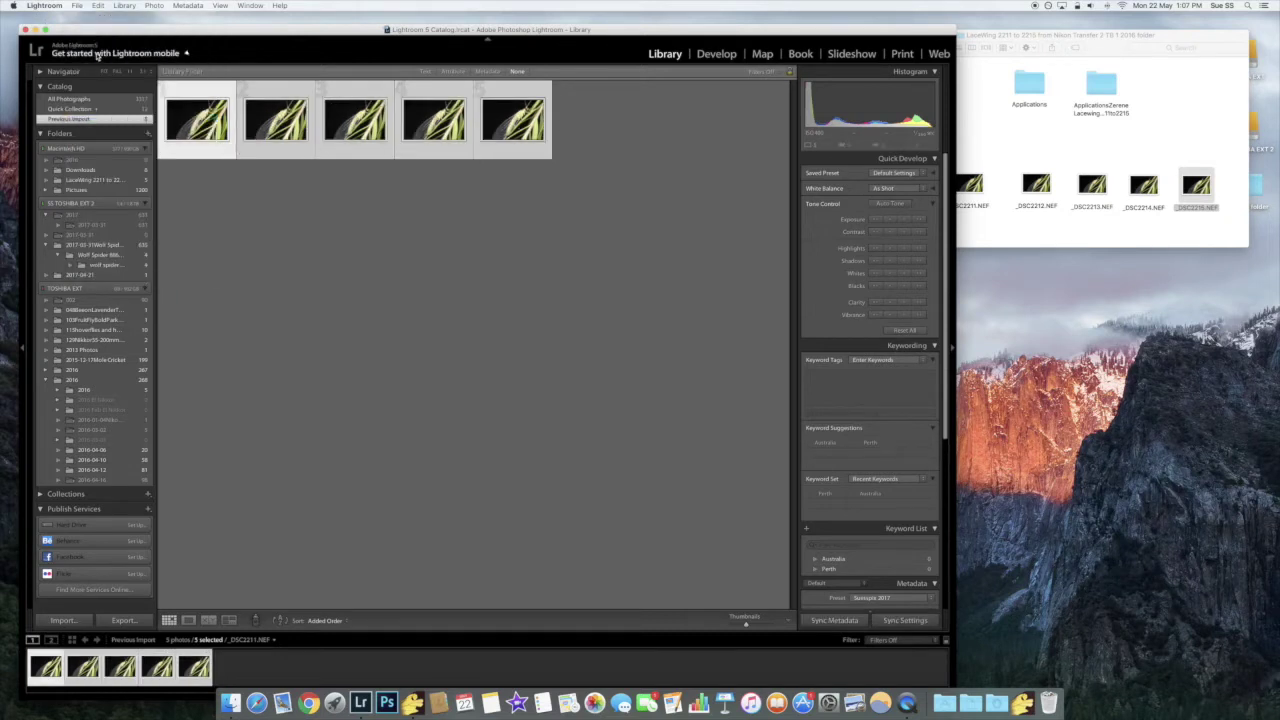
{"action": "key", "text": "shift+super+e"}
{"action": "scroll", "coordinate": [467, 347], "scroll_direction": "down", "scroll_amount": 3}
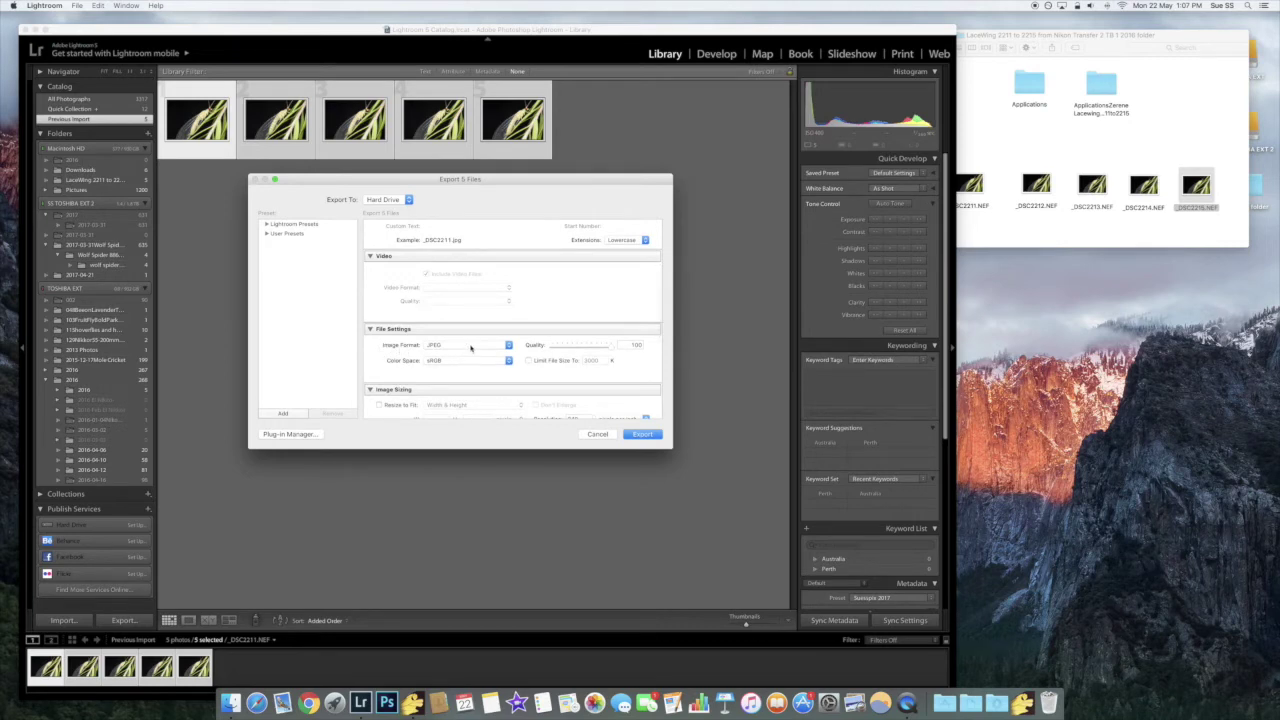
{"action": "left_click", "coordinate": [508, 346]}
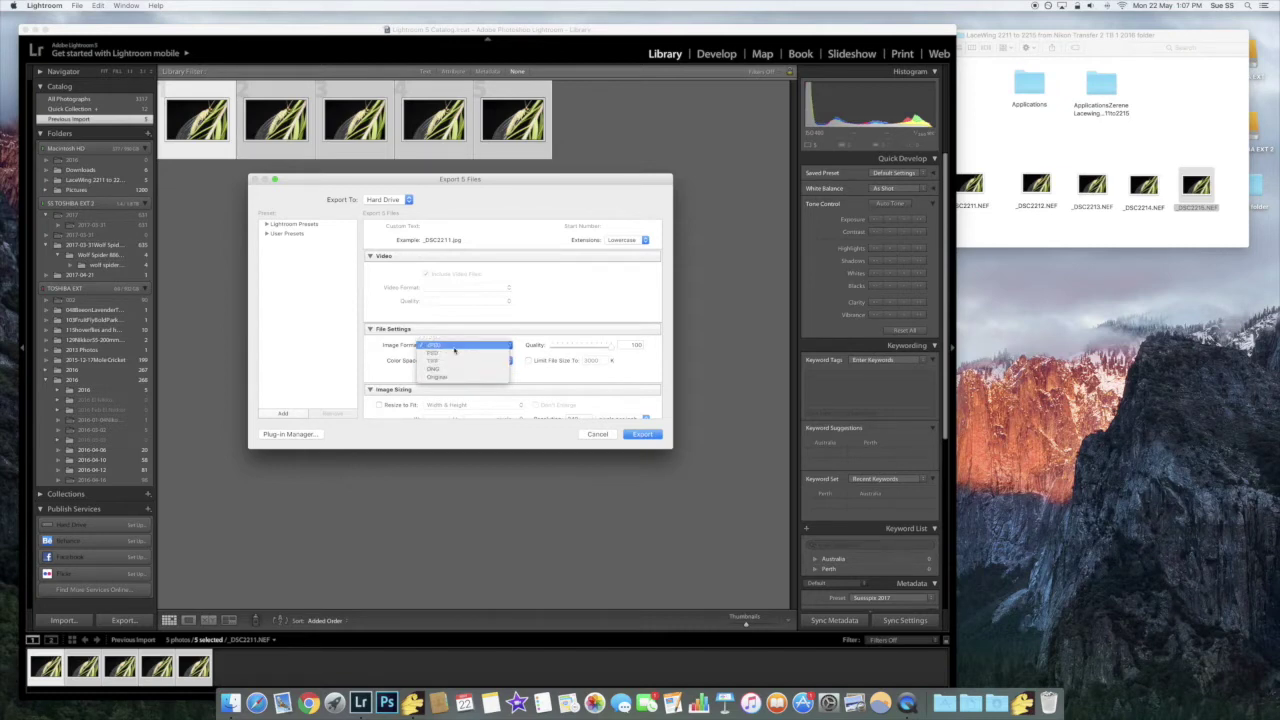
{"action": "left_click", "coordinate": [468, 346]}
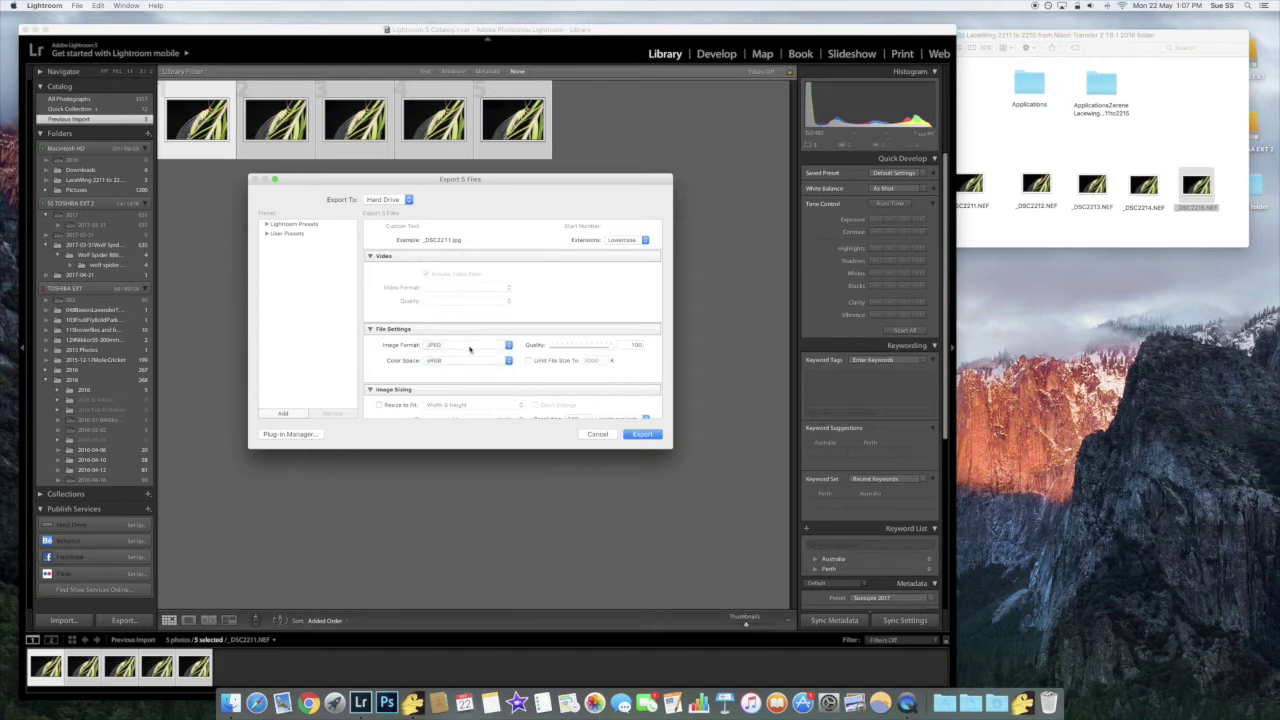
{"action": "left_click", "coordinate": [641, 435]}
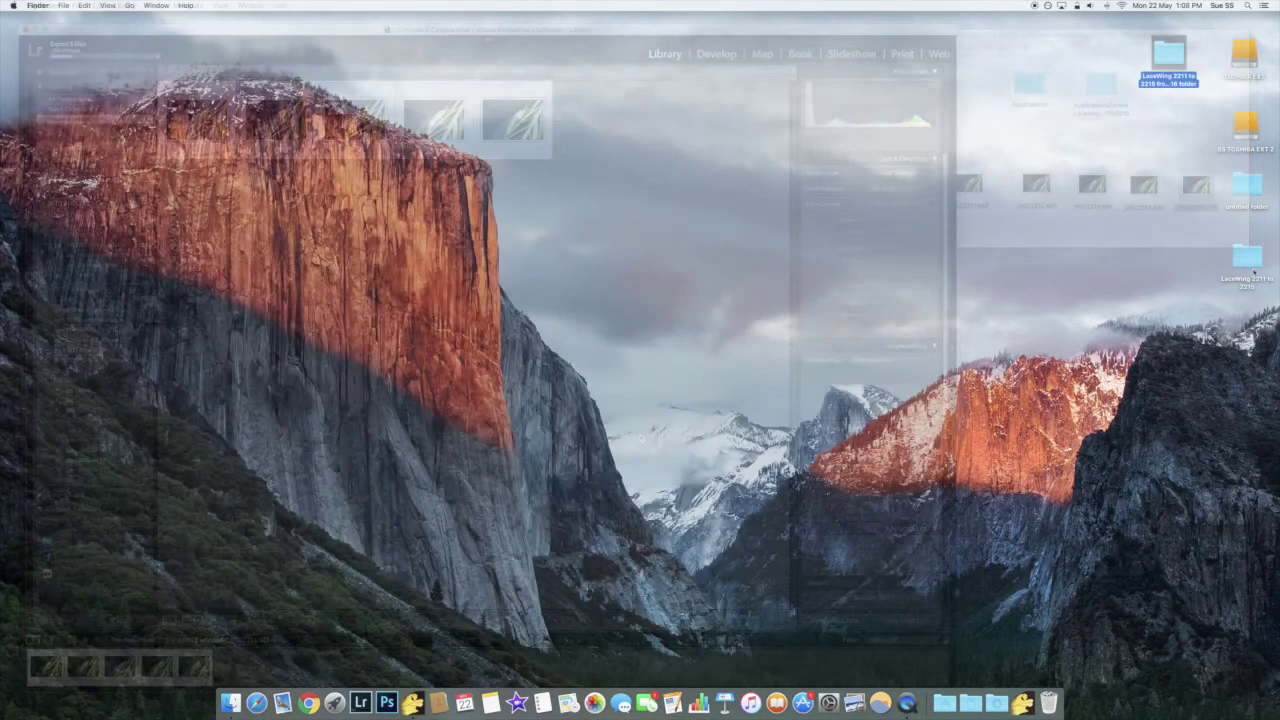
Open the desktop folder LaceWing 2211 to 2215 and load its five JPEGs into Zerene Stacker as input files
{"action": "left_click", "coordinate": [1247, 258]}
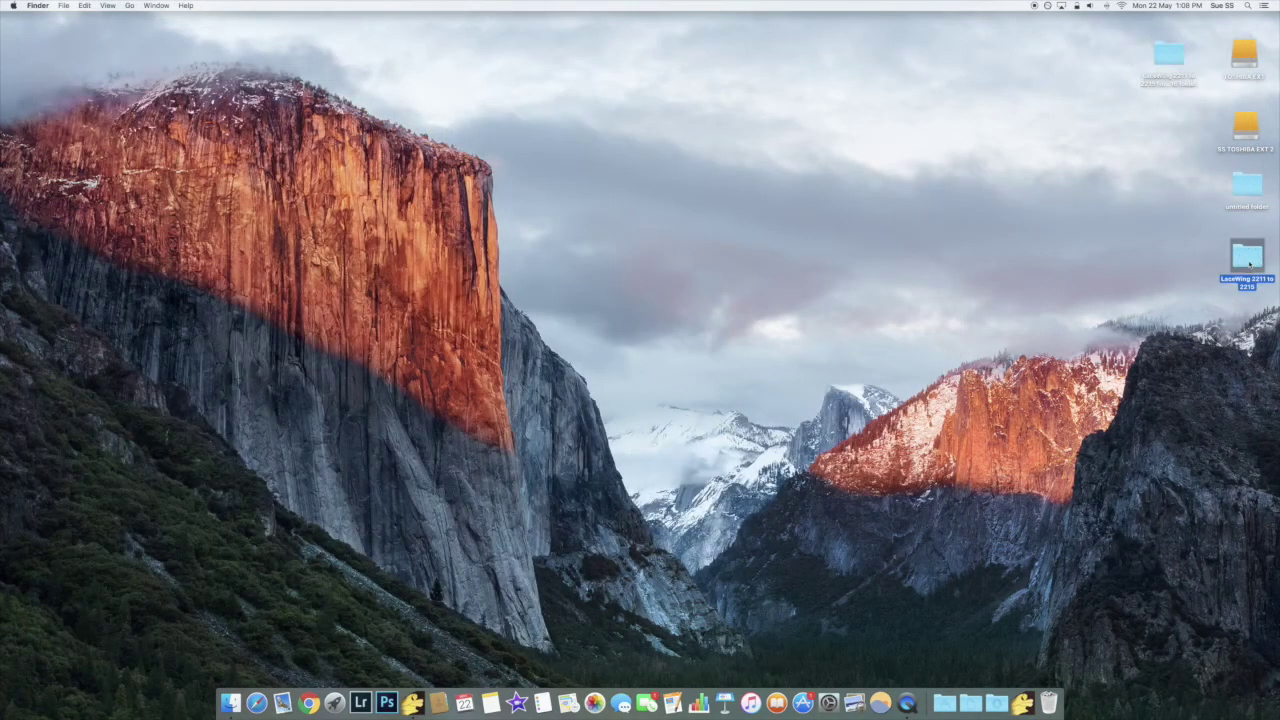
{"action": "double_click", "coordinate": [1247, 258]}
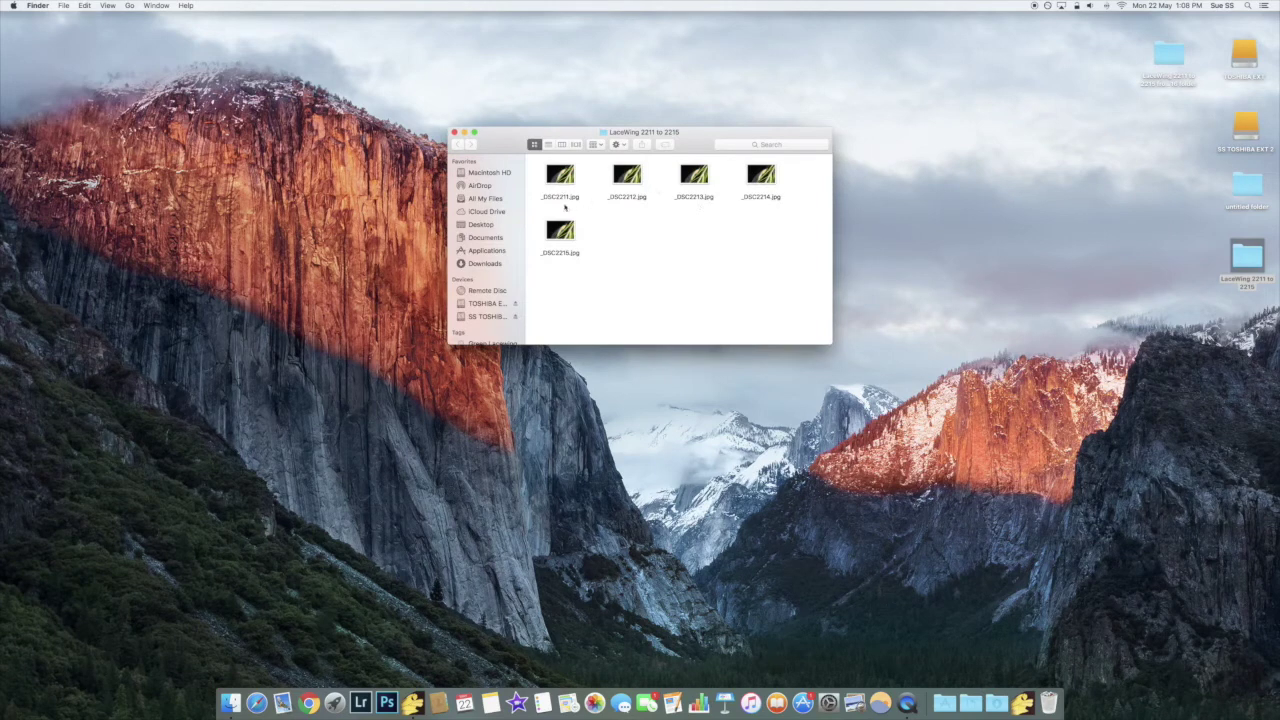
{"action": "left_click_drag", "start_coordinate": [566, 137], "coordinate": [1016, 193]}
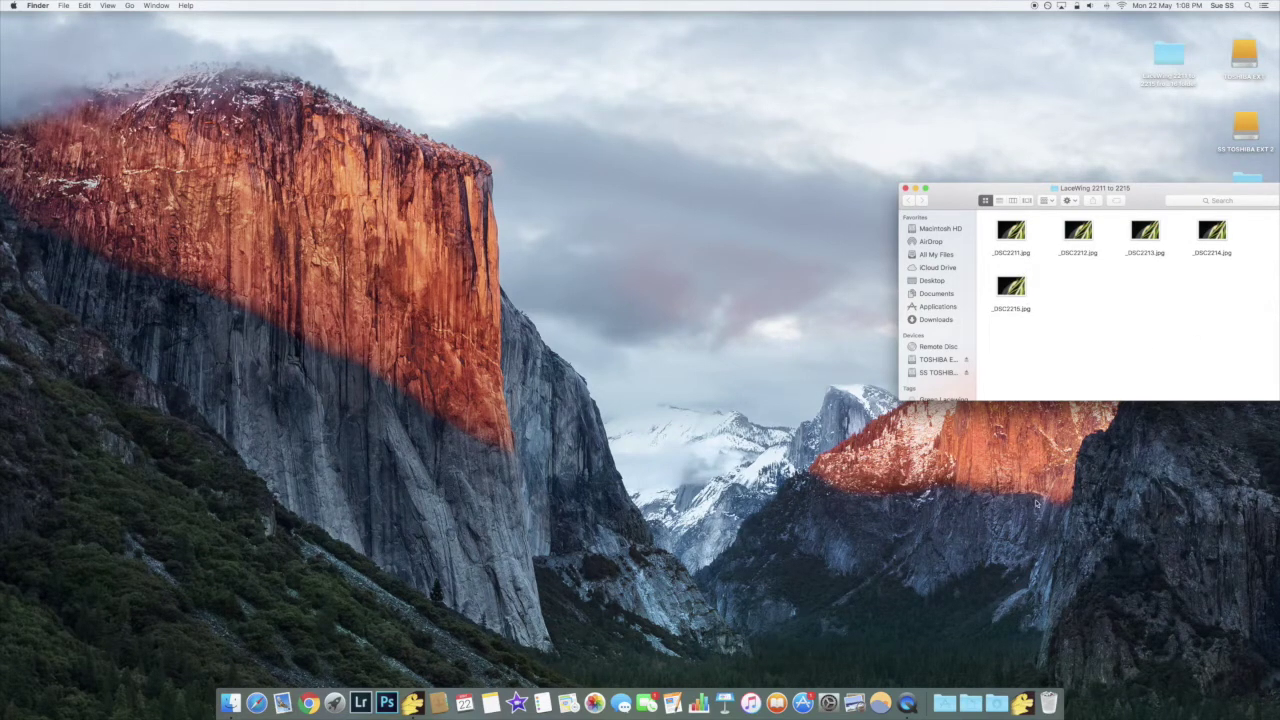
{"action": "left_click", "coordinate": [1022, 703]}
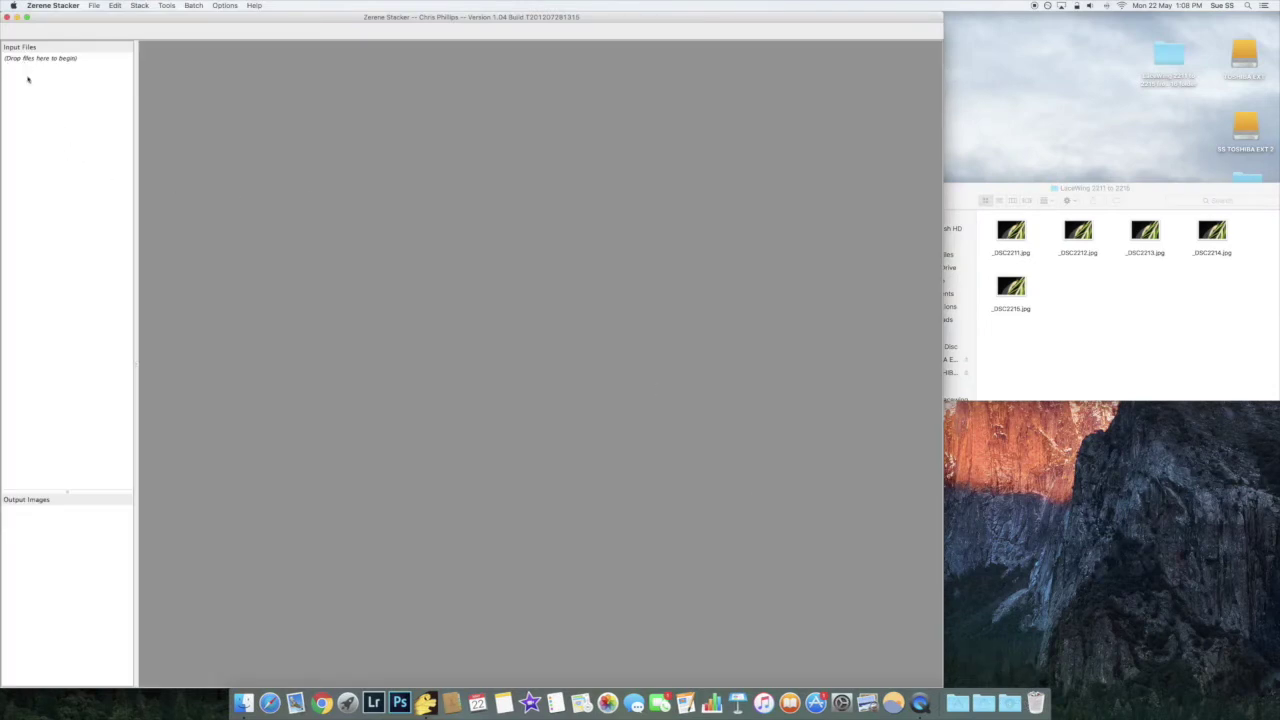
{"action": "left_click_drag", "start_coordinate": [1258, 345], "coordinate": [33, 99]}
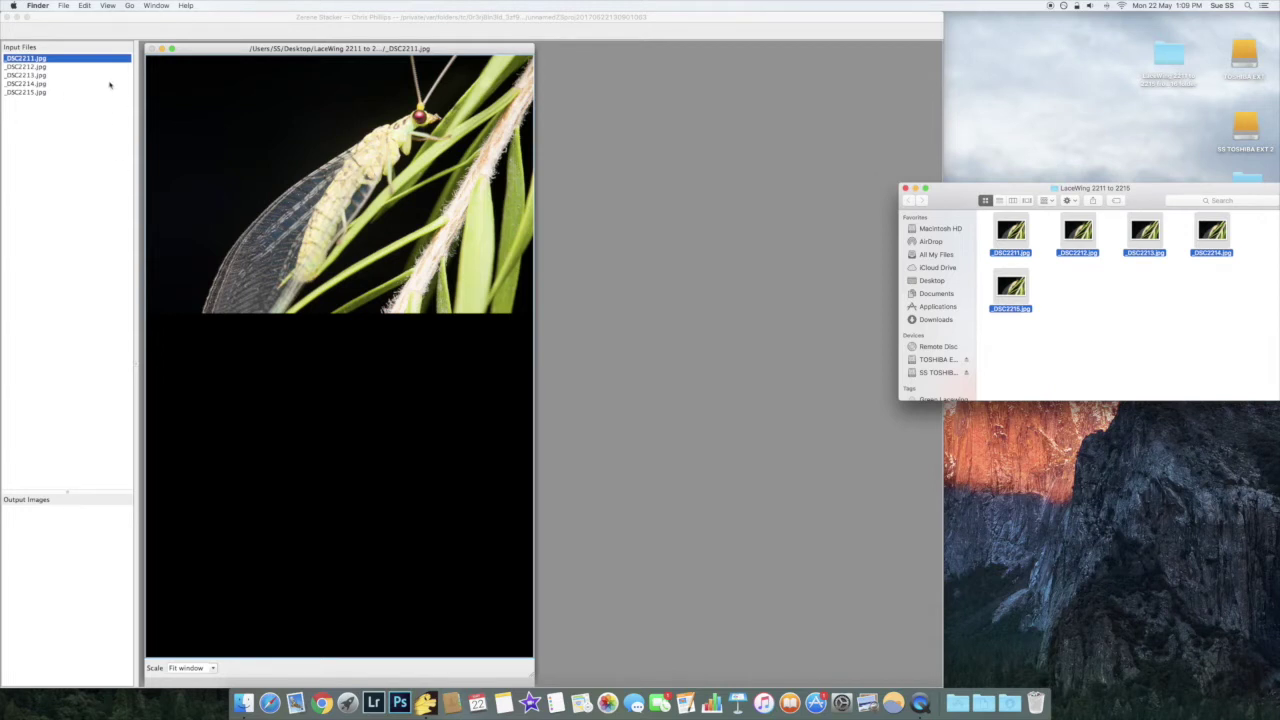
Align and stack all input images with both PMax and DMap, accepting a contrast threshold percentile of 77.0
{"action": "left_click", "coordinate": [65, 31]}
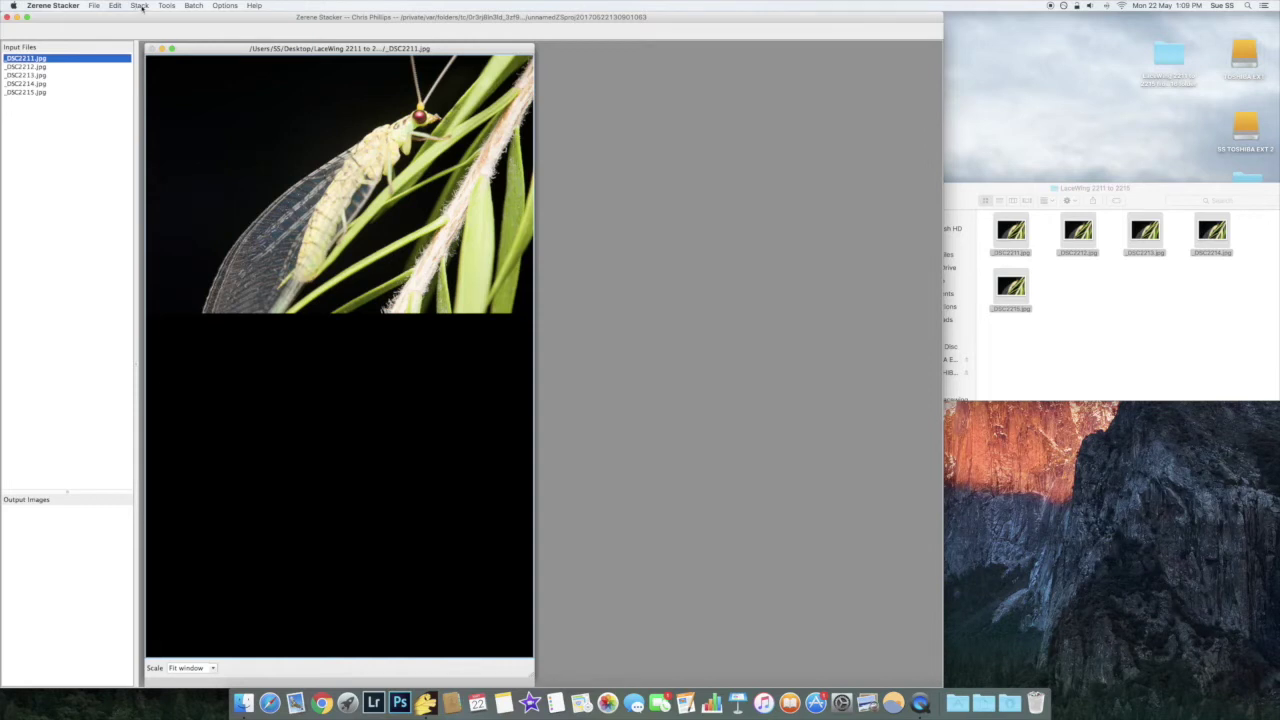
{"action": "left_click", "coordinate": [140, 6]}
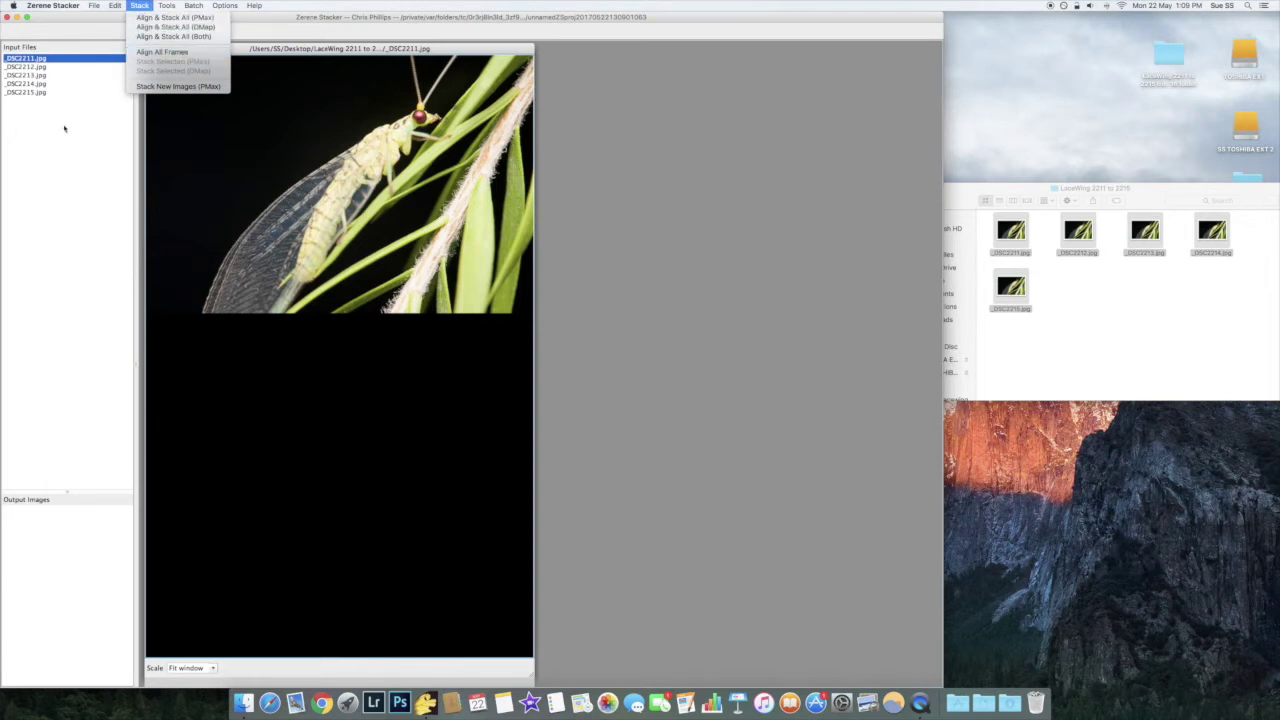
{"action": "left_click", "coordinate": [140, 6]}
{"action": "left_click", "coordinate": [140, 6]}
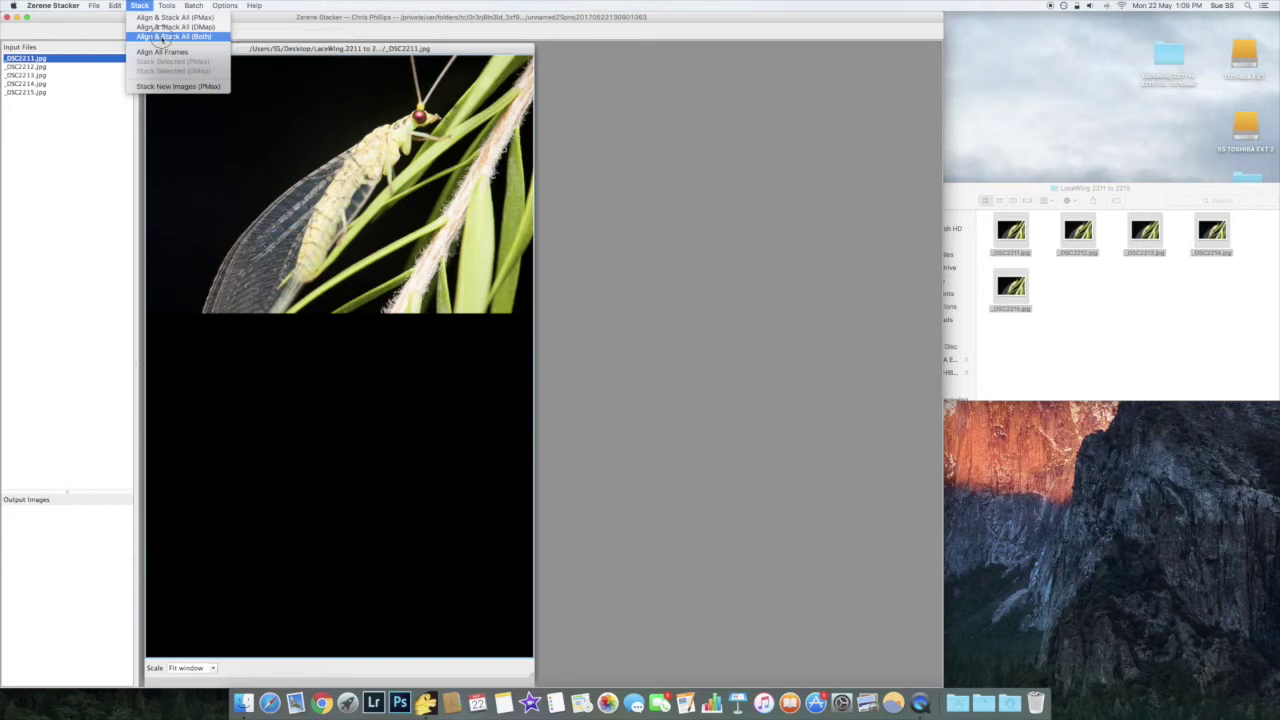
{"action": "left_click", "coordinate": [162, 37]}
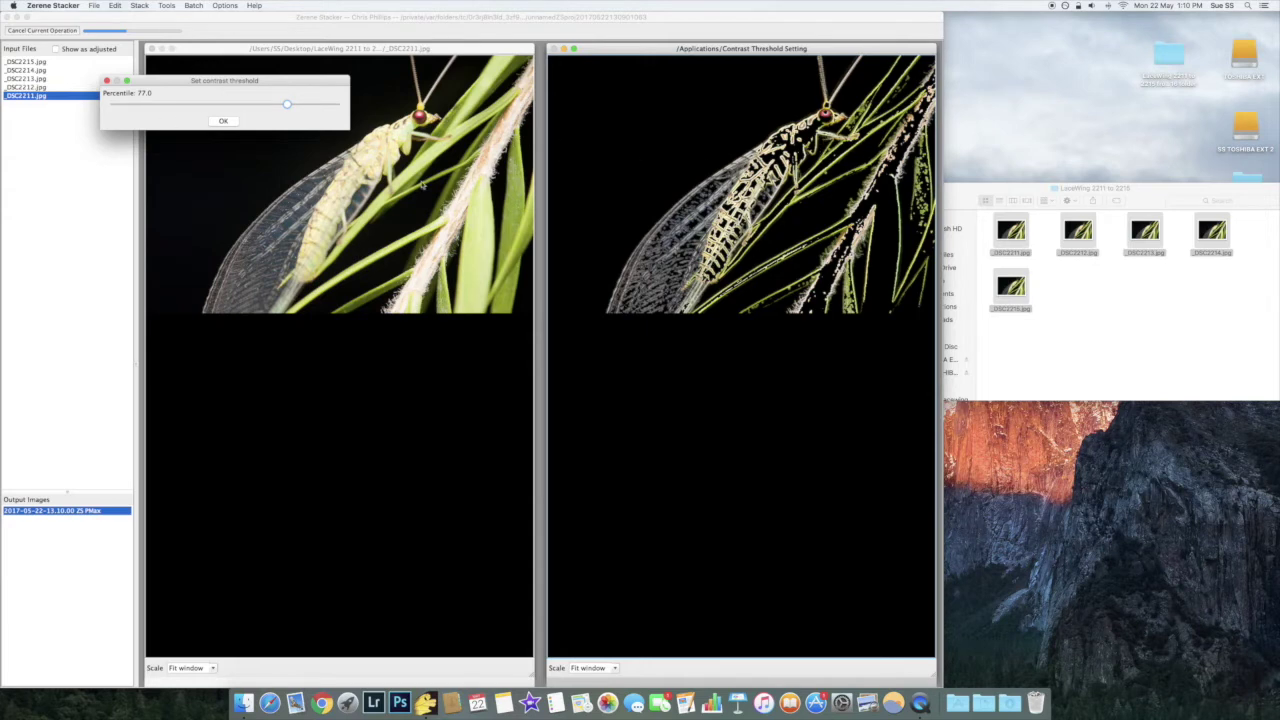
{"action": "left_click", "coordinate": [224, 121]}
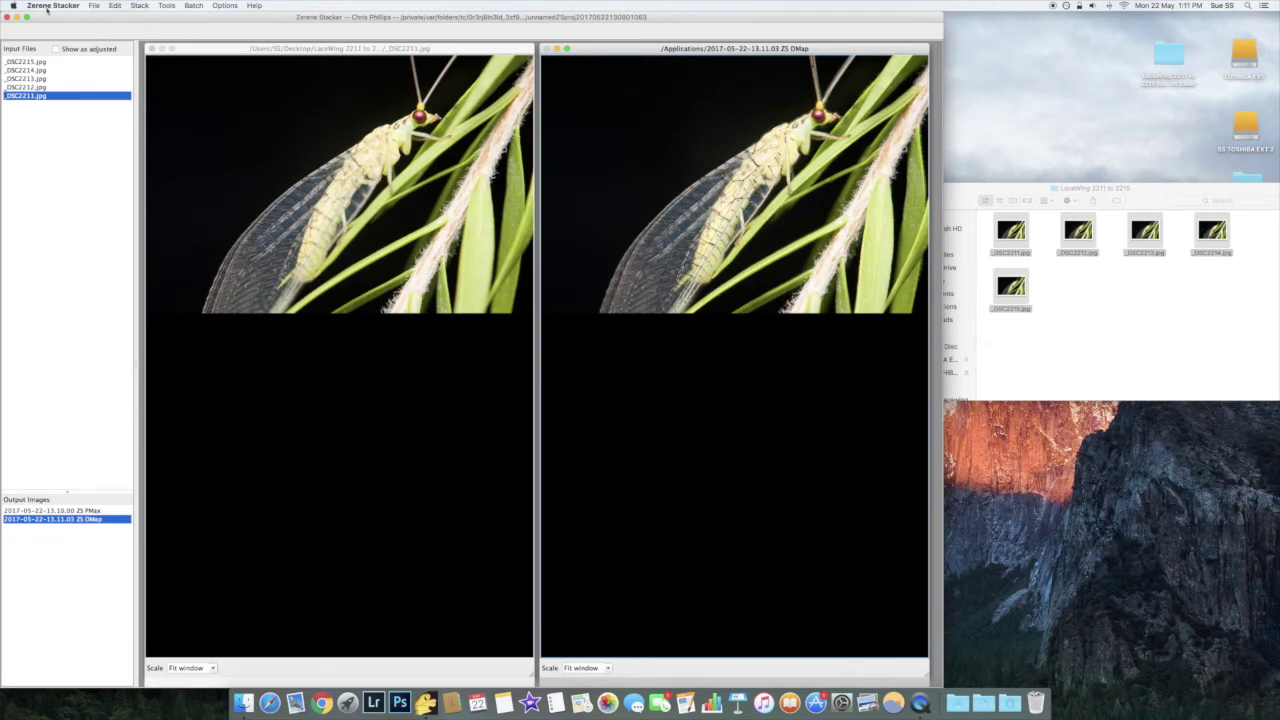
Start retouching the DMap output with the PMax result as source, and set the view scale to 100%
{"action": "left_click", "coordinate": [116, 6]}
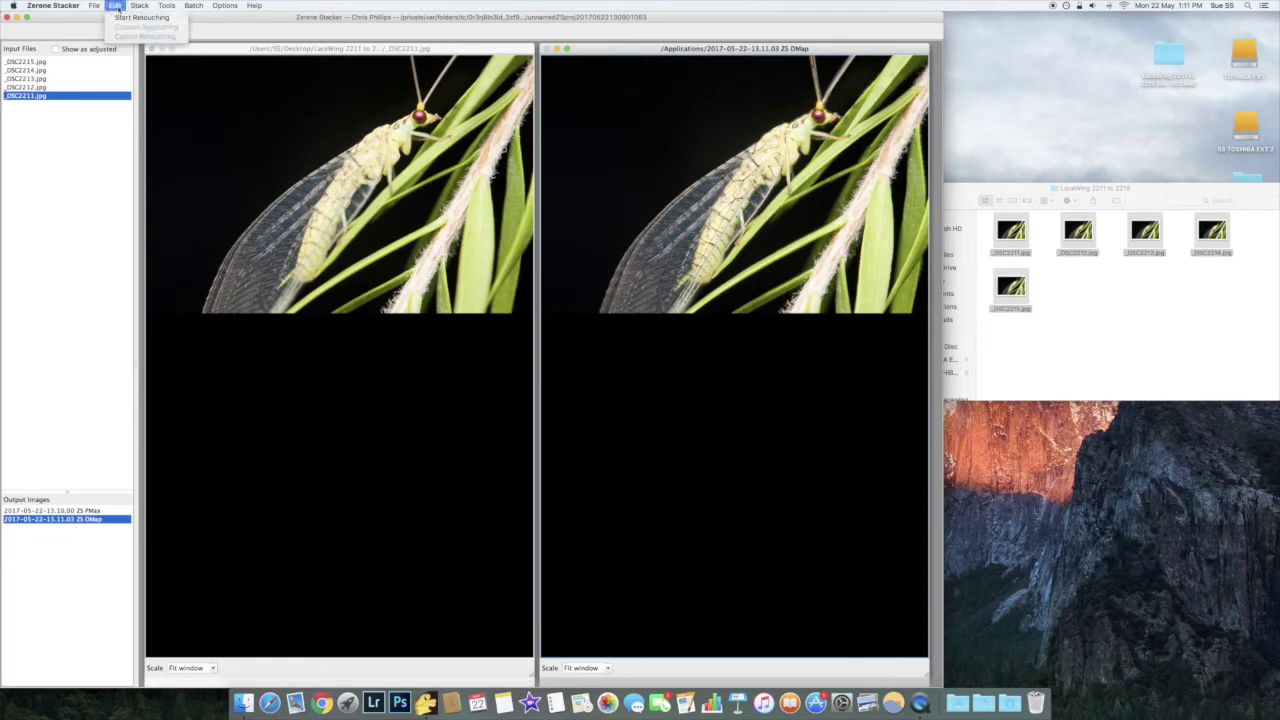
{"action": "left_click", "coordinate": [121, 19]}
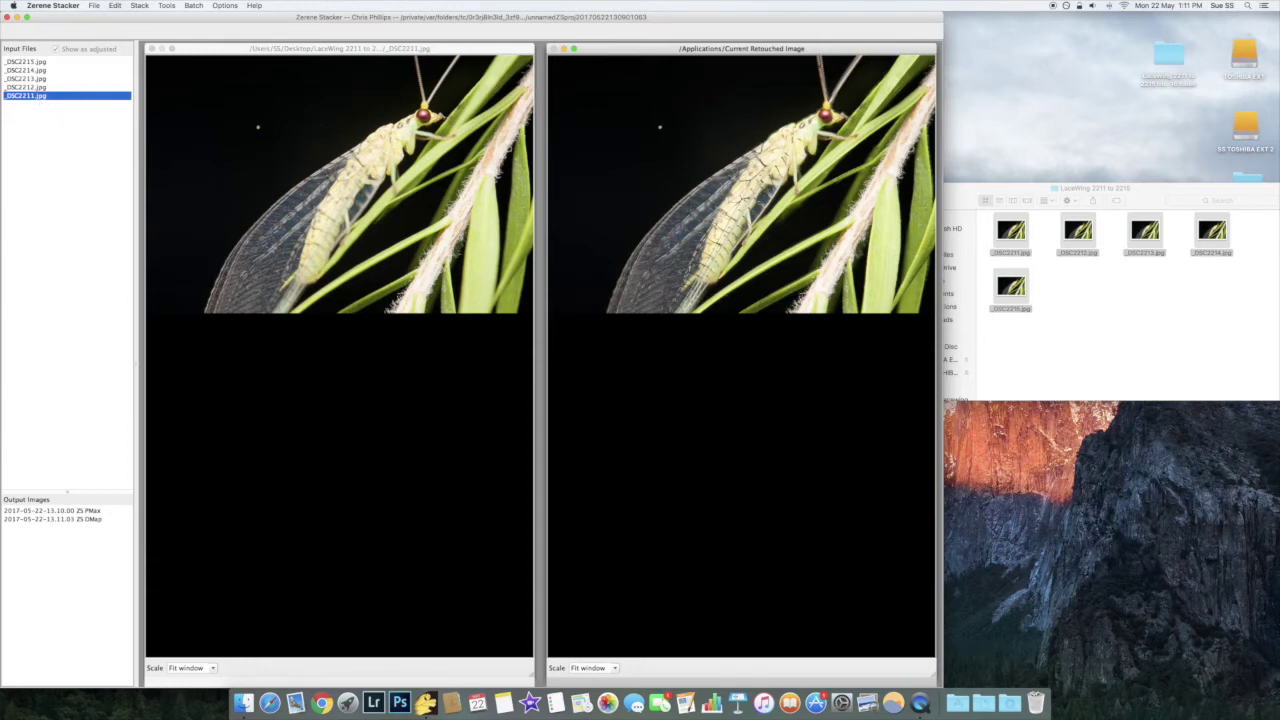
{"action": "left_click", "coordinate": [76, 511]}
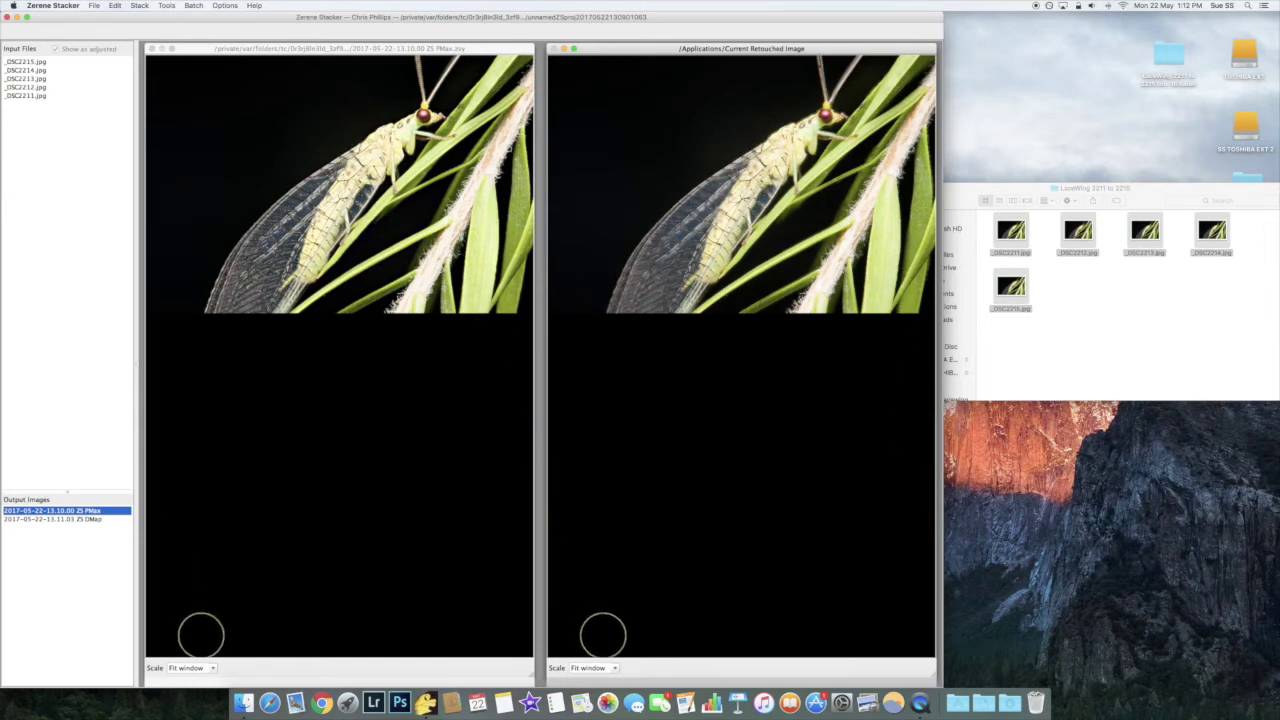
{"action": "left_click", "coordinate": [615, 669]}
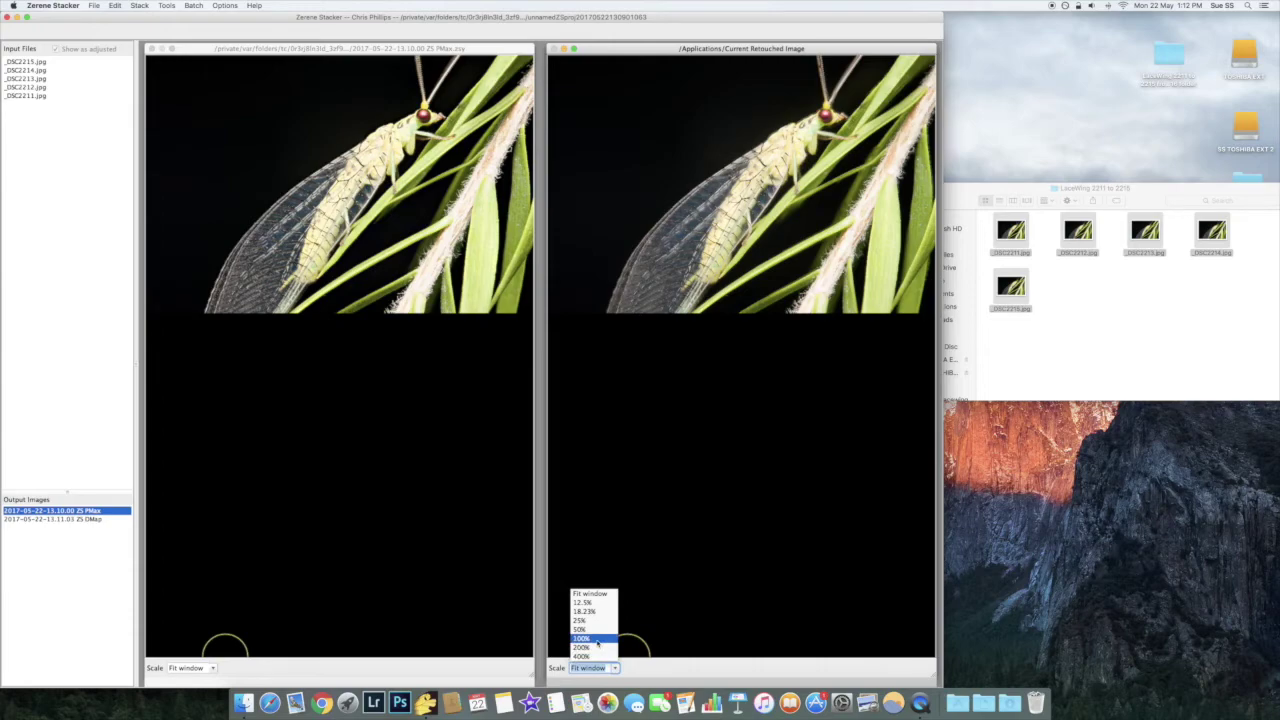
{"action": "left_click", "coordinate": [597, 639]}
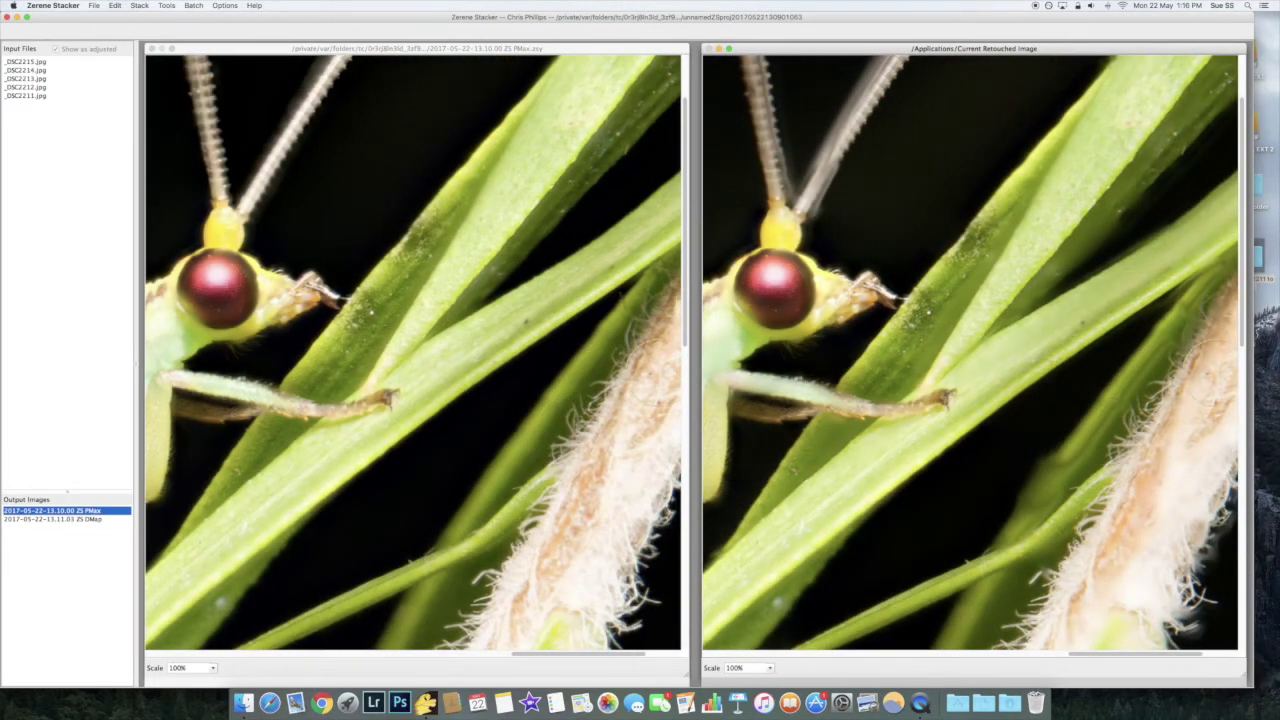
Retouch the lacewing's left antenna using _DSC2214.jpg as the source image
{"action": "left_click_drag", "start_coordinate": [1243, 338], "coordinate": [1250, 273]}
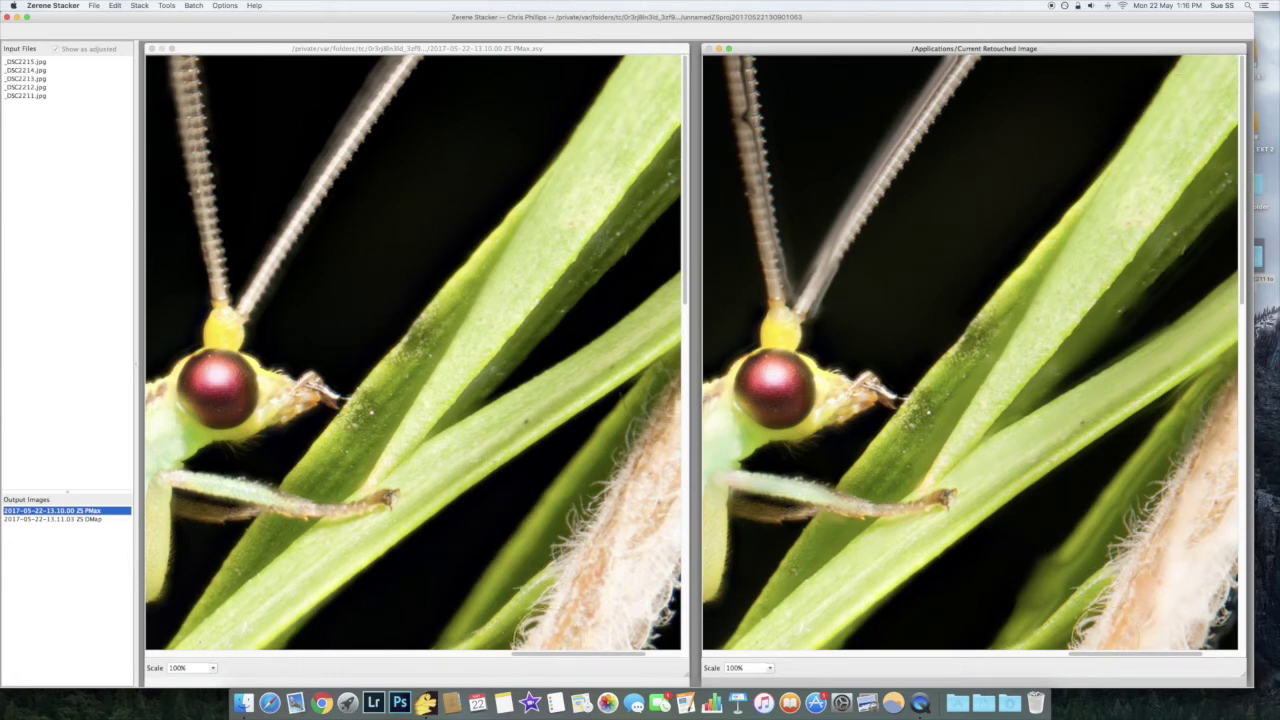
{"action": "left_click_drag", "start_coordinate": [1122, 655], "coordinate": [1086, 654]}
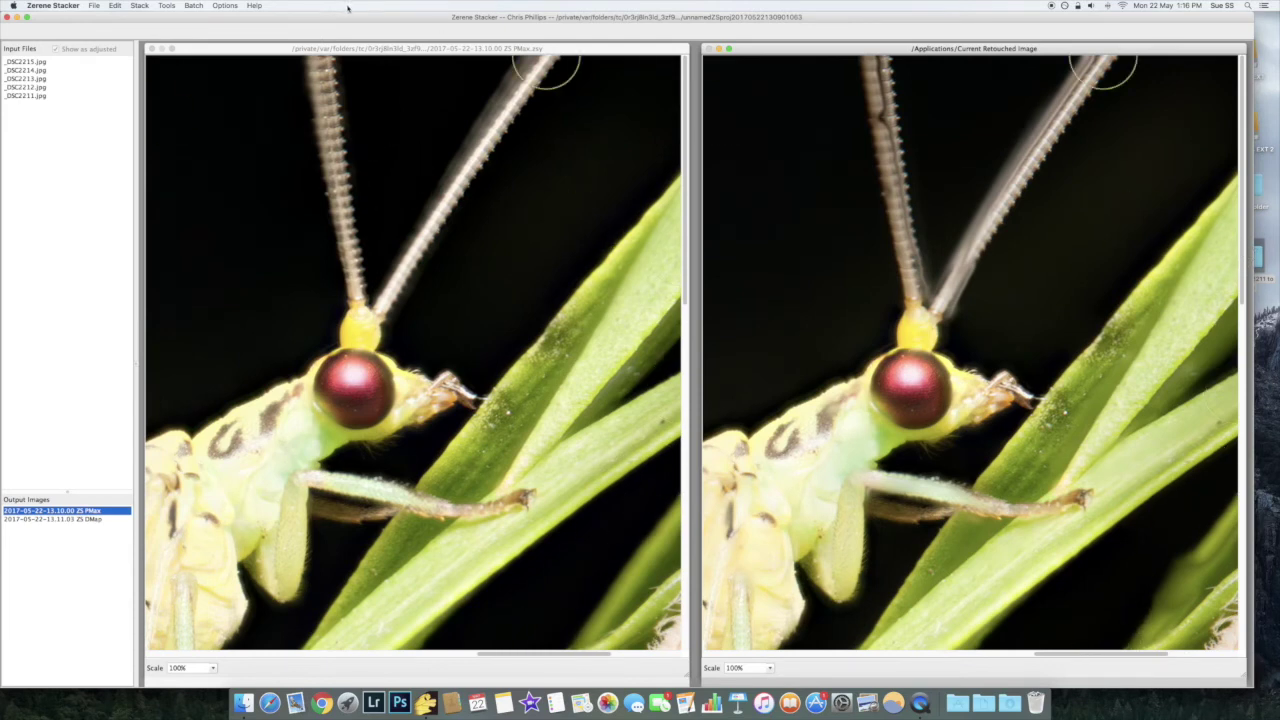
{"action": "left_click", "coordinate": [22, 95]}
{"action": "key", "text": "Up"}
{"action": "key", "text": "Up"}
{"action": "key", "text": "Up"}
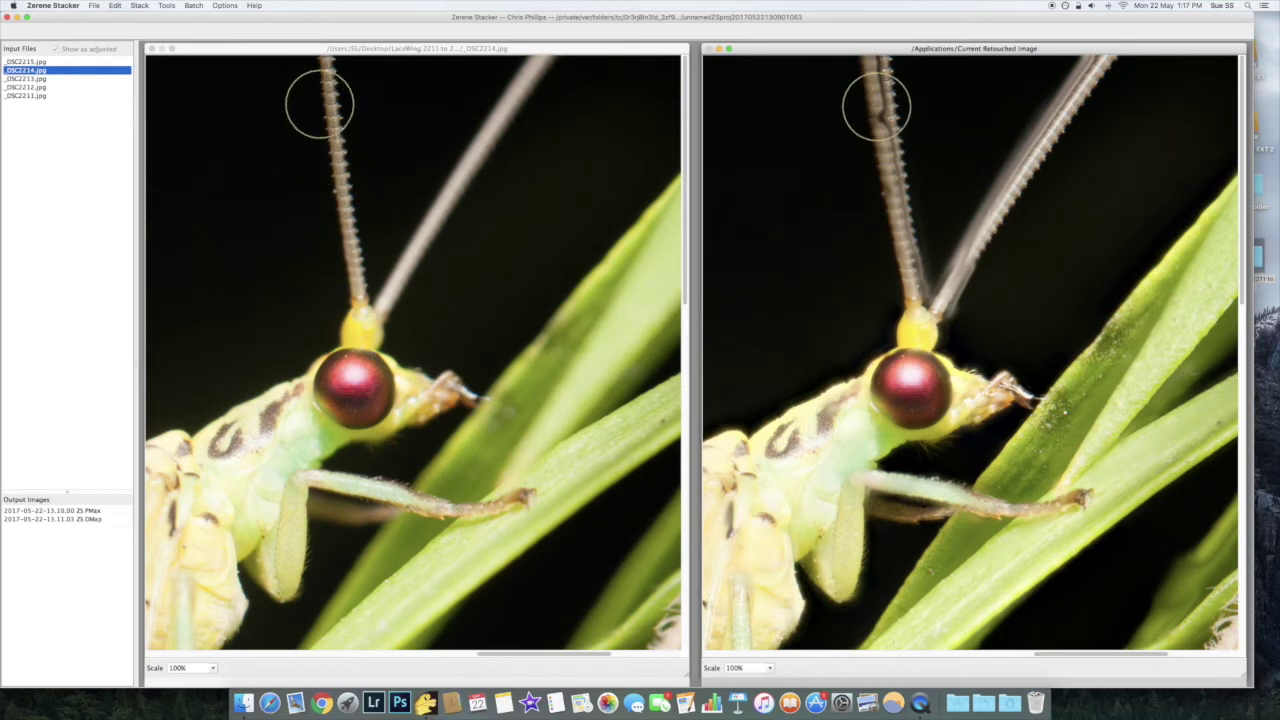
{"action": "left_click", "coordinate": [316, 78]}
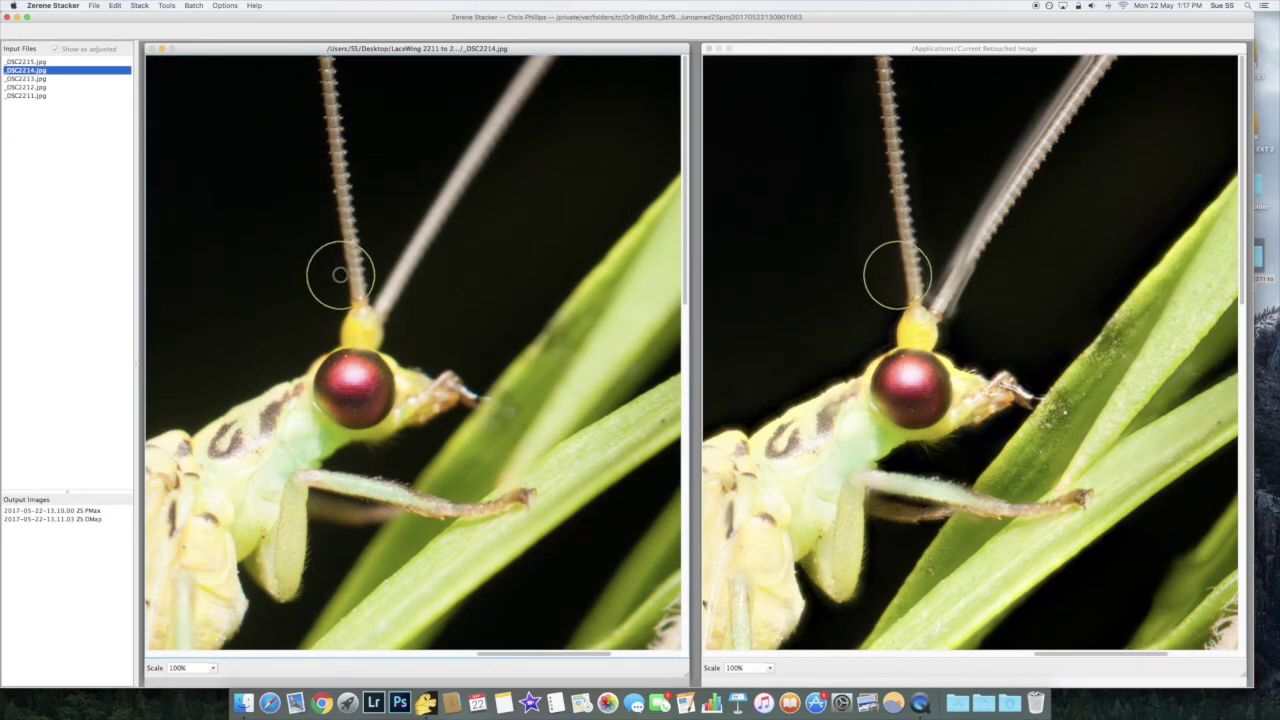
Reduce the brush size and retouch the lacewing's right antenna using _DSC2215.jpg as the source image
{"action": "scroll", "coordinate": [345, 278], "scroll_direction": "down", "scroll_amount": 5}
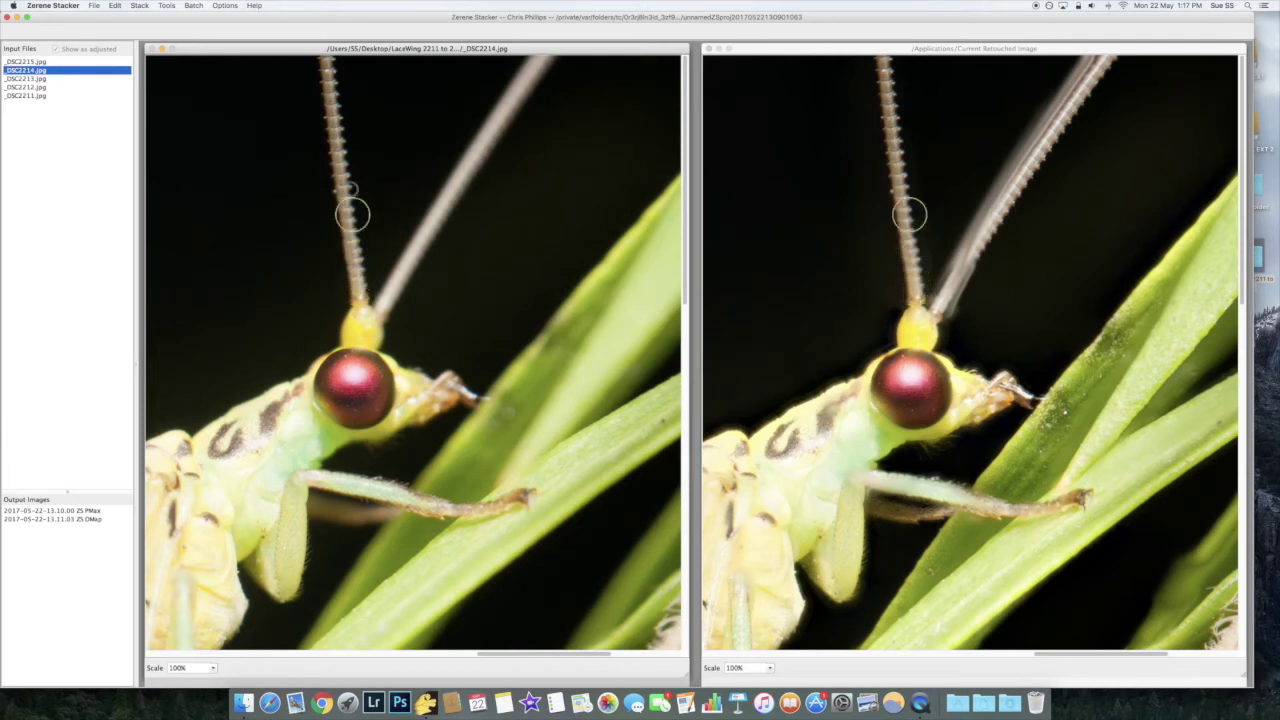
{"action": "left_click", "coordinate": [36, 61]}
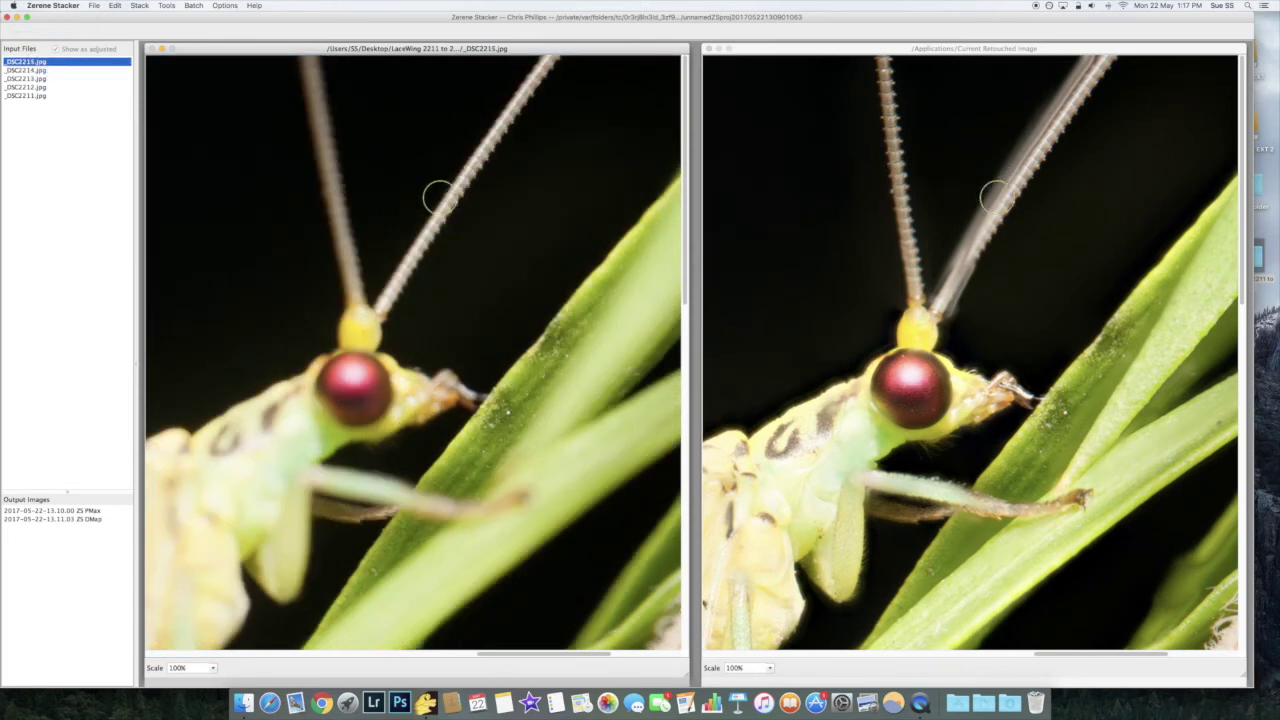
{"action": "left_click_drag", "start_coordinate": [450, 188], "coordinate": [543, 69]}
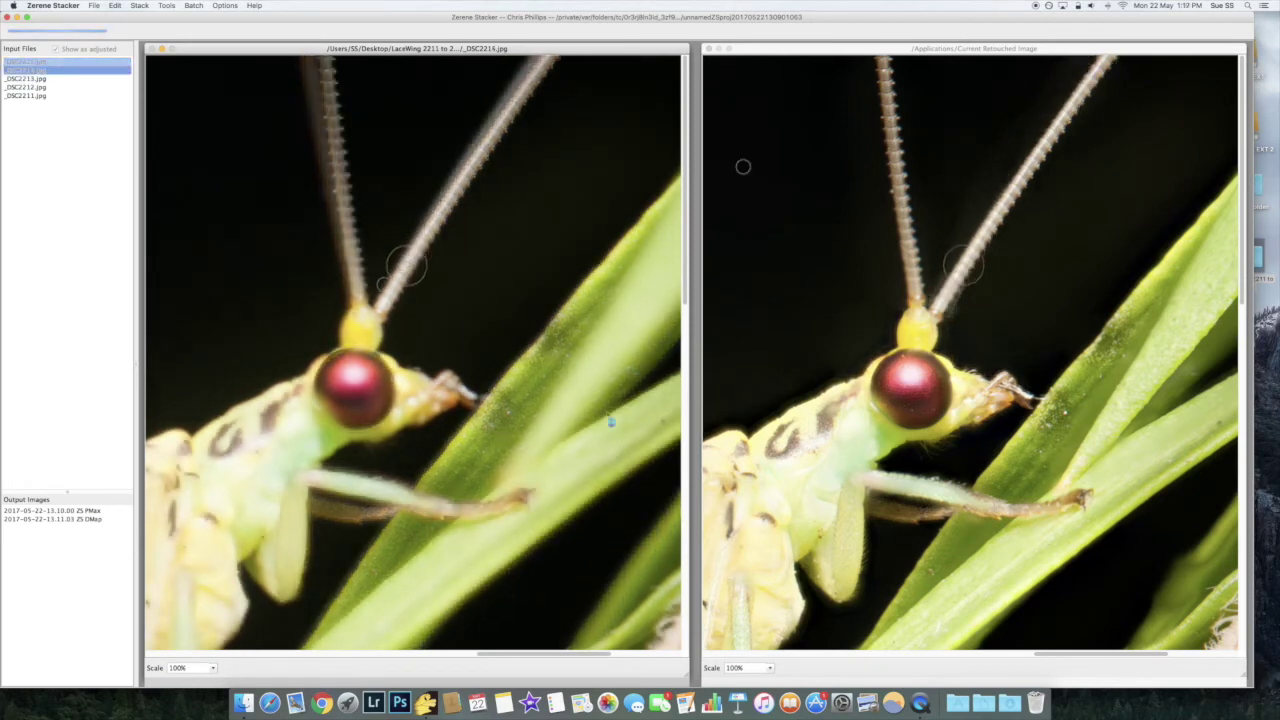
Select _DSC2214.jpg as the retouching source, and commit the retouching as a new output image with the view scale at 25%
{"action": "key", "text": "Down"}
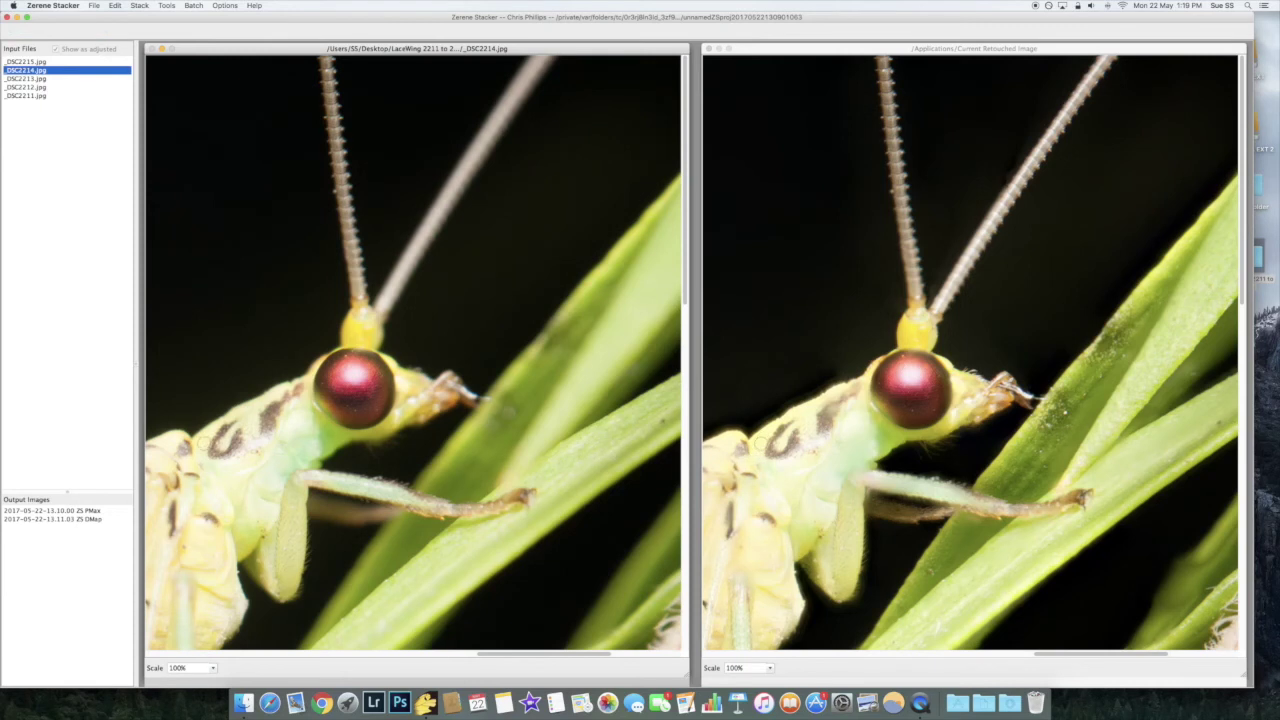
{"action": "left_click", "coordinate": [776, 442]}
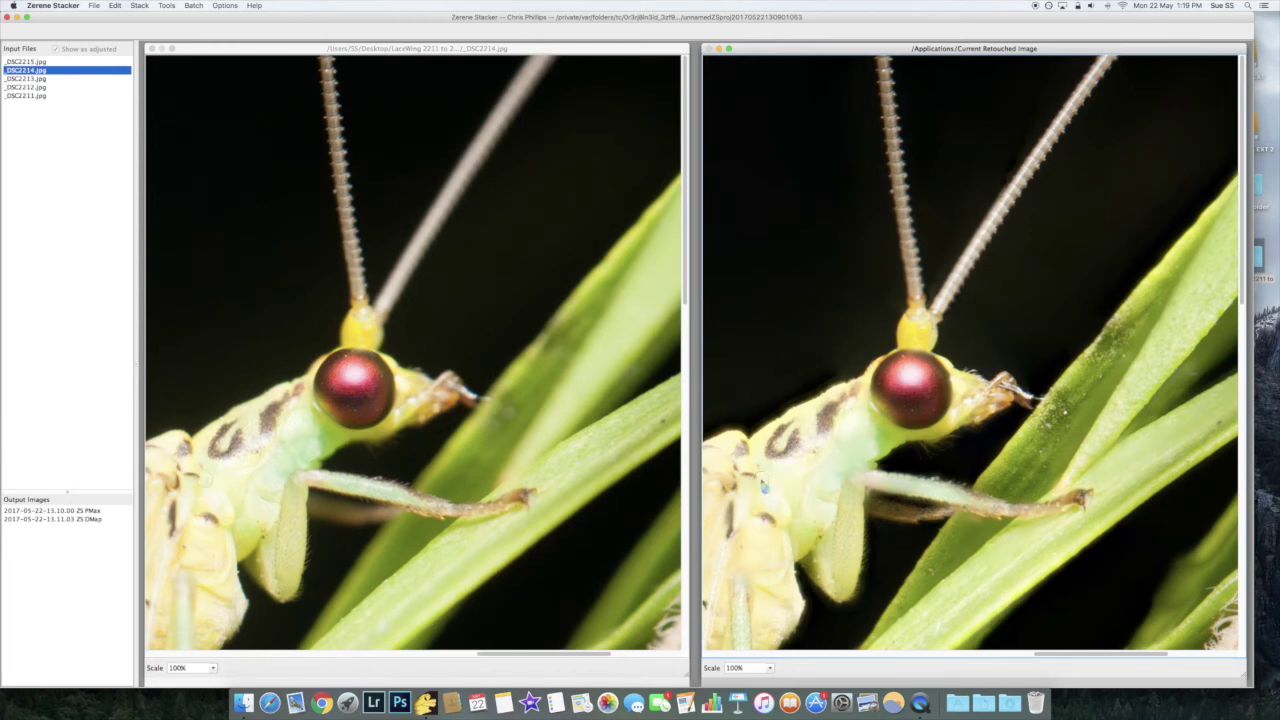
{"action": "left_click", "coordinate": [770, 668]}
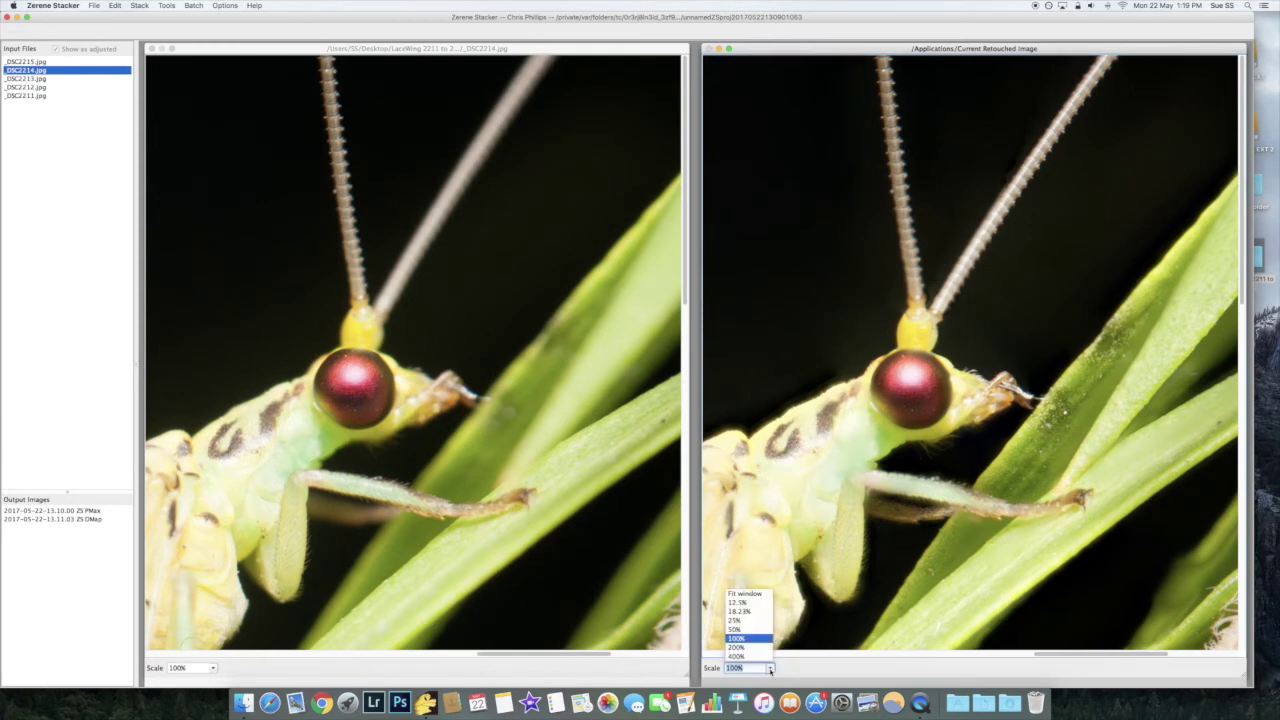
{"action": "left_click", "coordinate": [744, 622]}
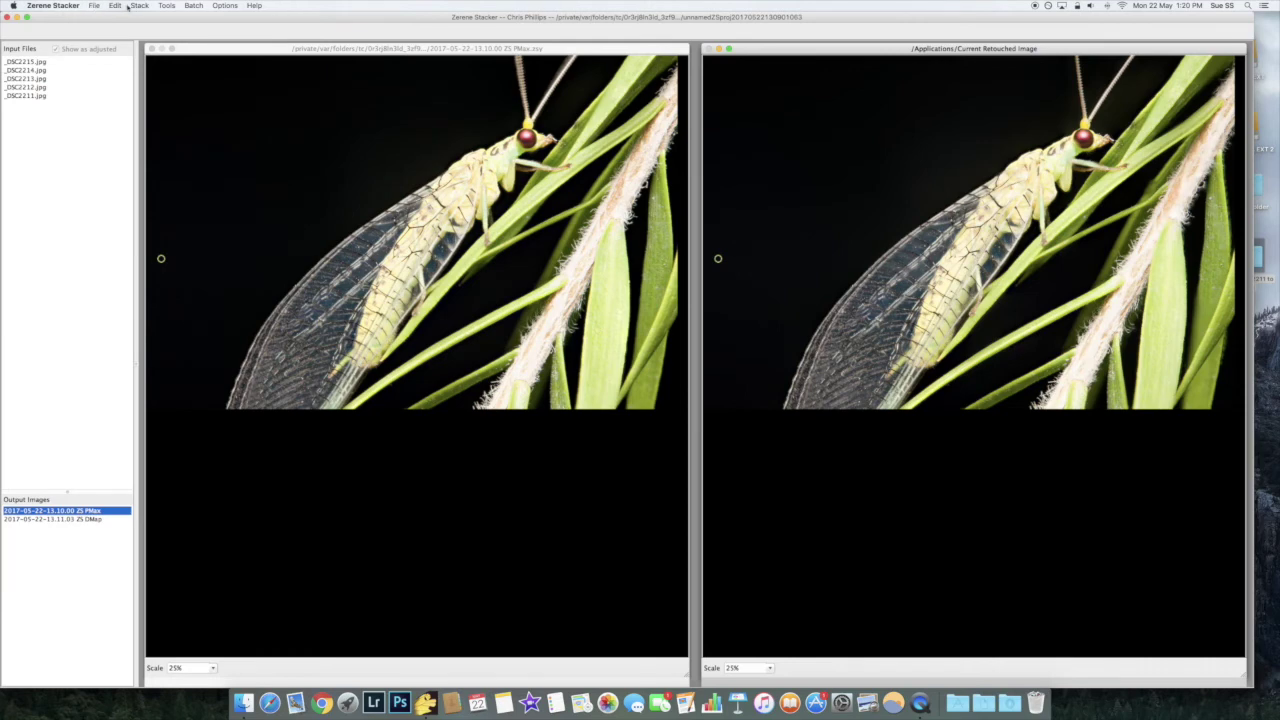
{"action": "left_click", "coordinate": [115, 6]}
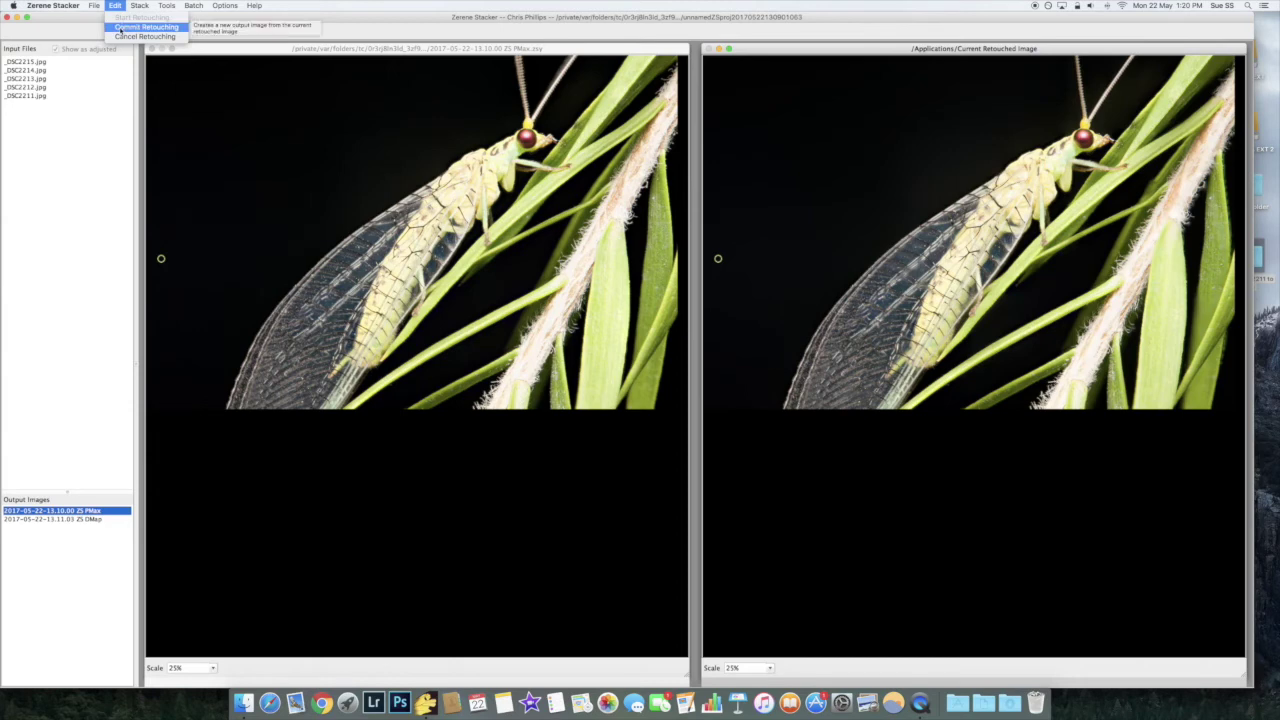
{"action": "left_click", "coordinate": [120, 28]}
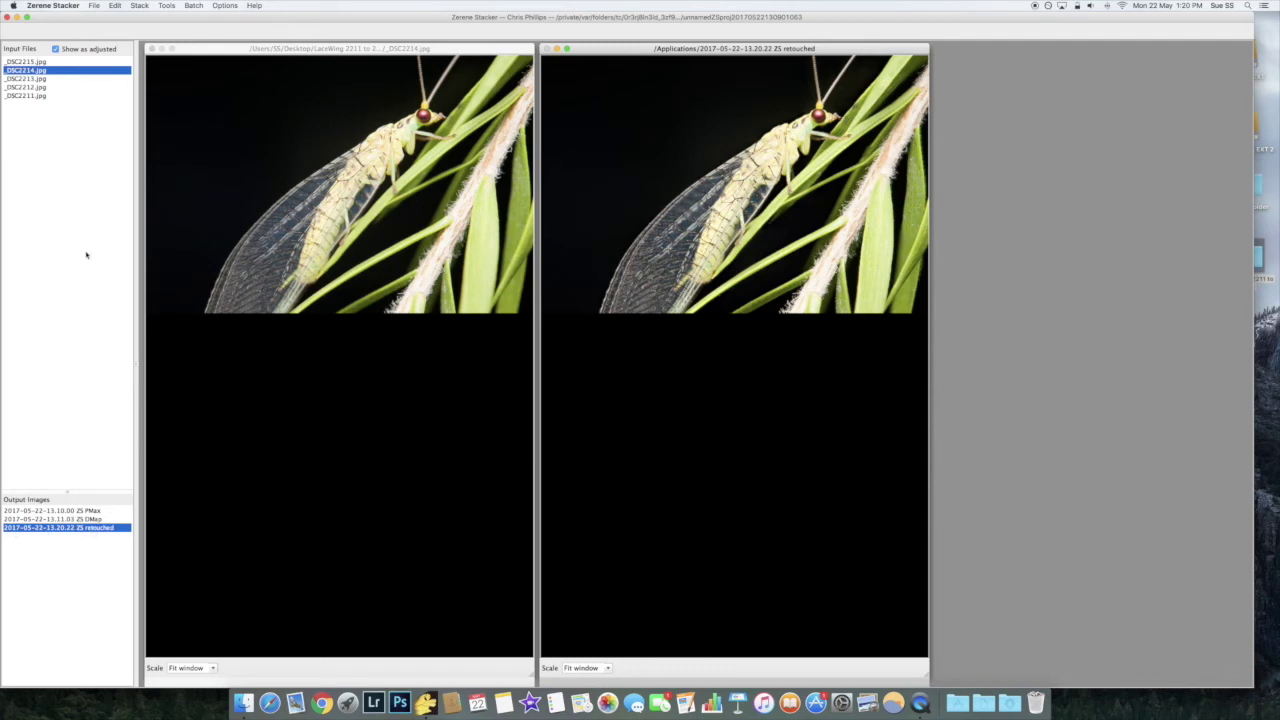
Save the stacking project as Applications in the LaceWing 2211 to 2215 folder
{"action": "left_click", "coordinate": [93, 6]}
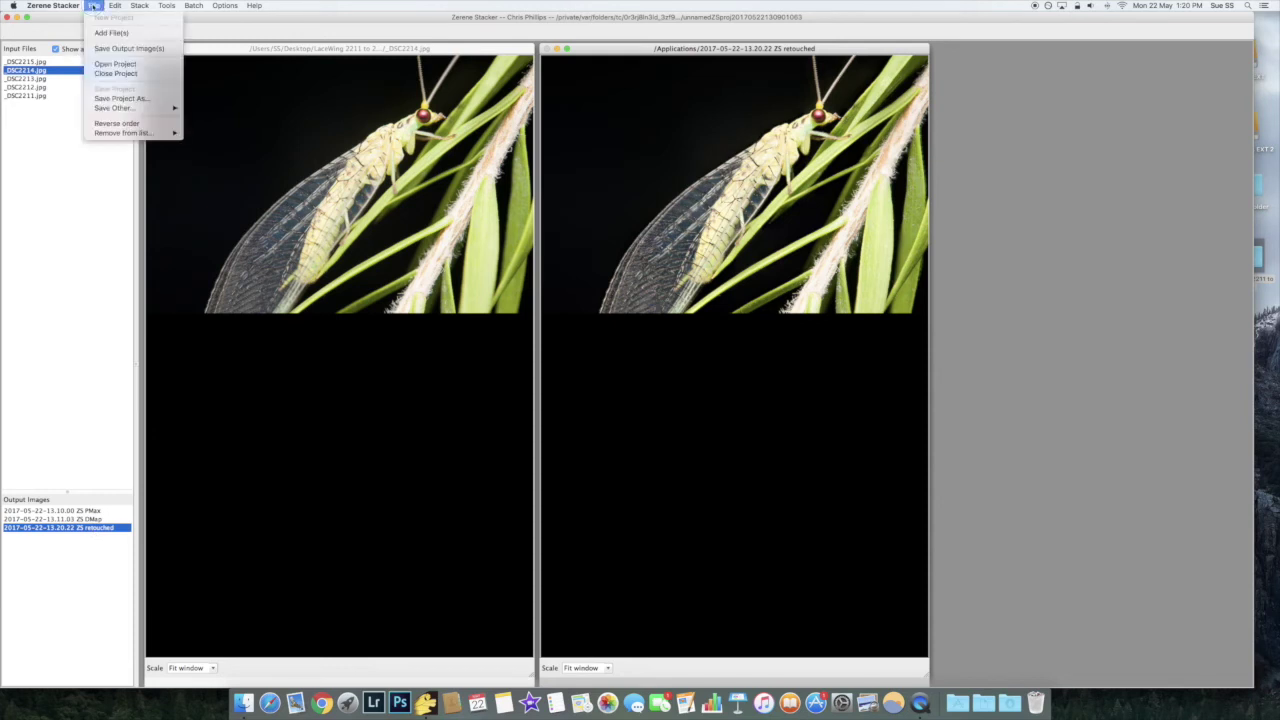
{"action": "left_click", "coordinate": [108, 99]}
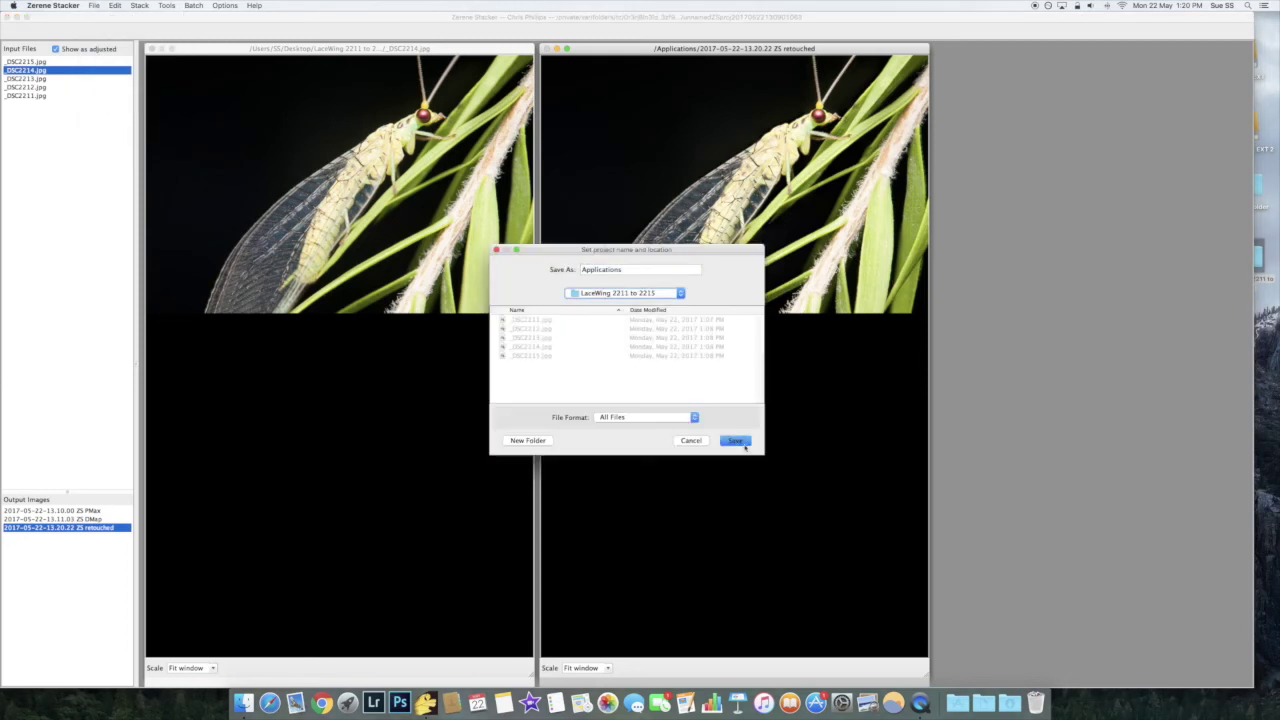
{"action": "left_click", "coordinate": [744, 447]}
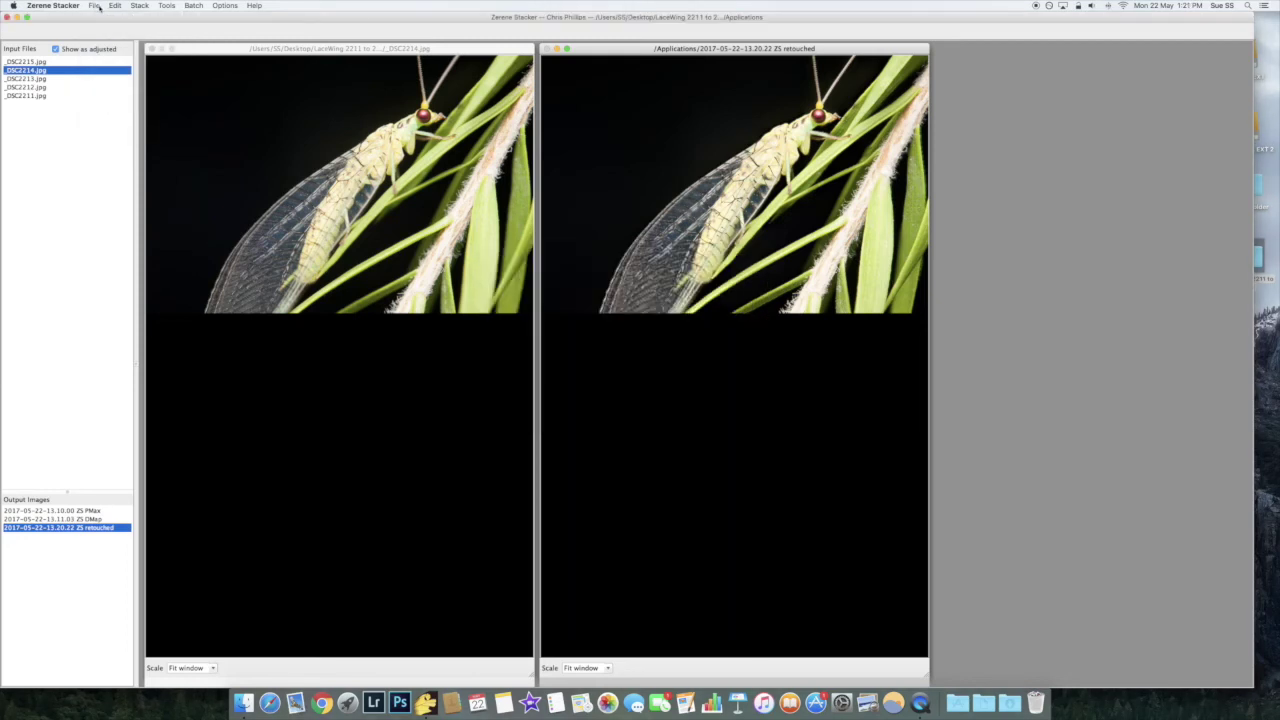
Save the retouched output image as a TIFF image in the LaceWing 2211 to 2215 folder, accepting 8 bits RGB
{"action": "left_click", "coordinate": [96, 6]}
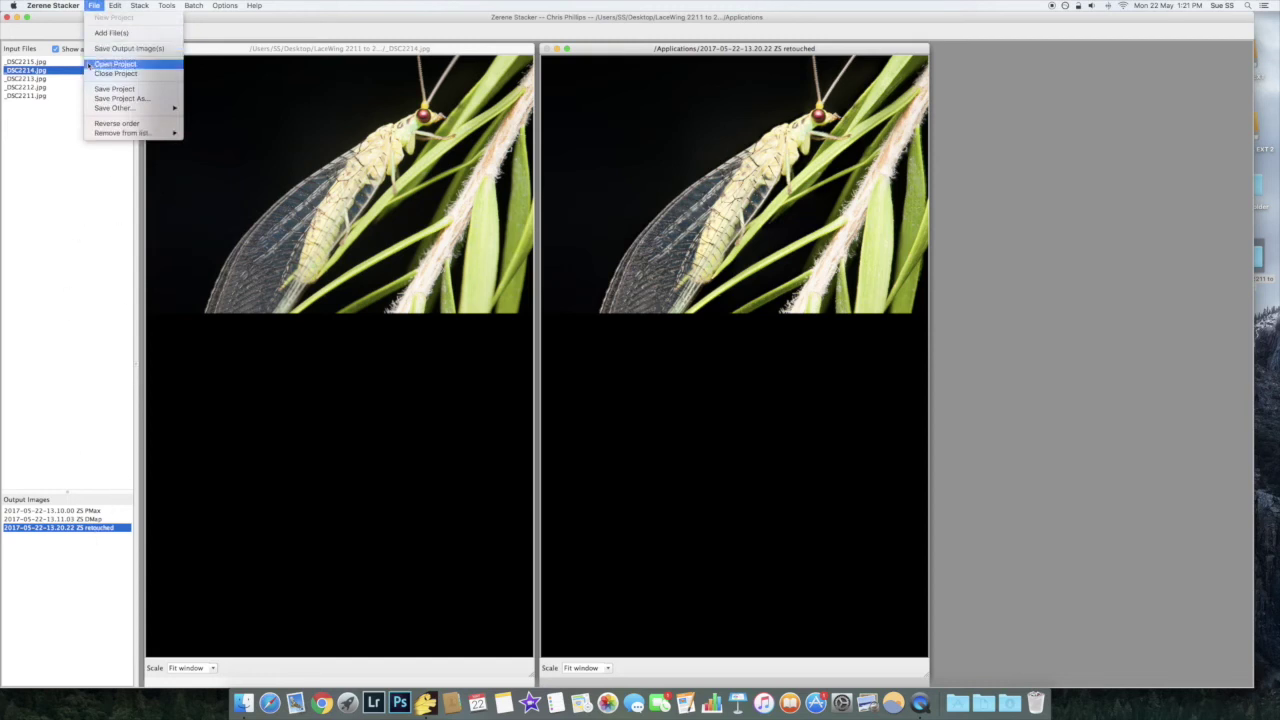
{"action": "left_click", "coordinate": [129, 48]}
{"action": "left_click", "coordinate": [622, 418]}
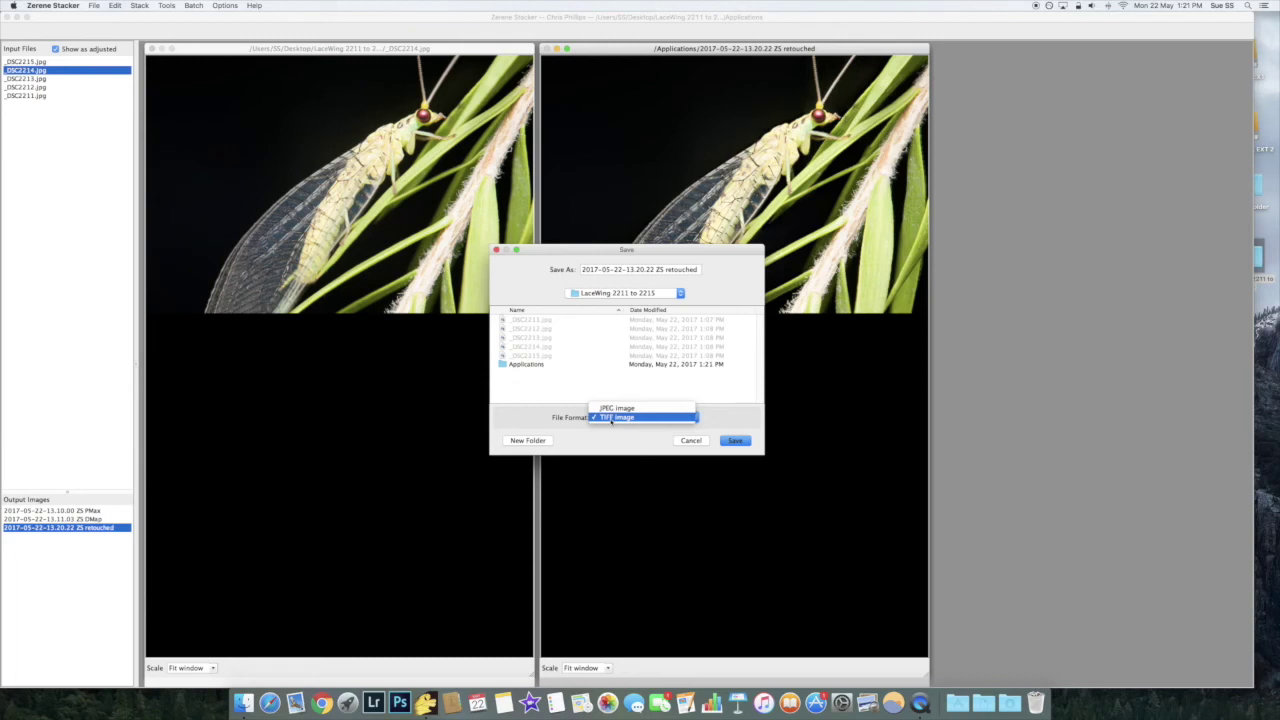
{"action": "left_click", "coordinate": [611, 418]}
{"action": "left_click", "coordinate": [746, 447]}
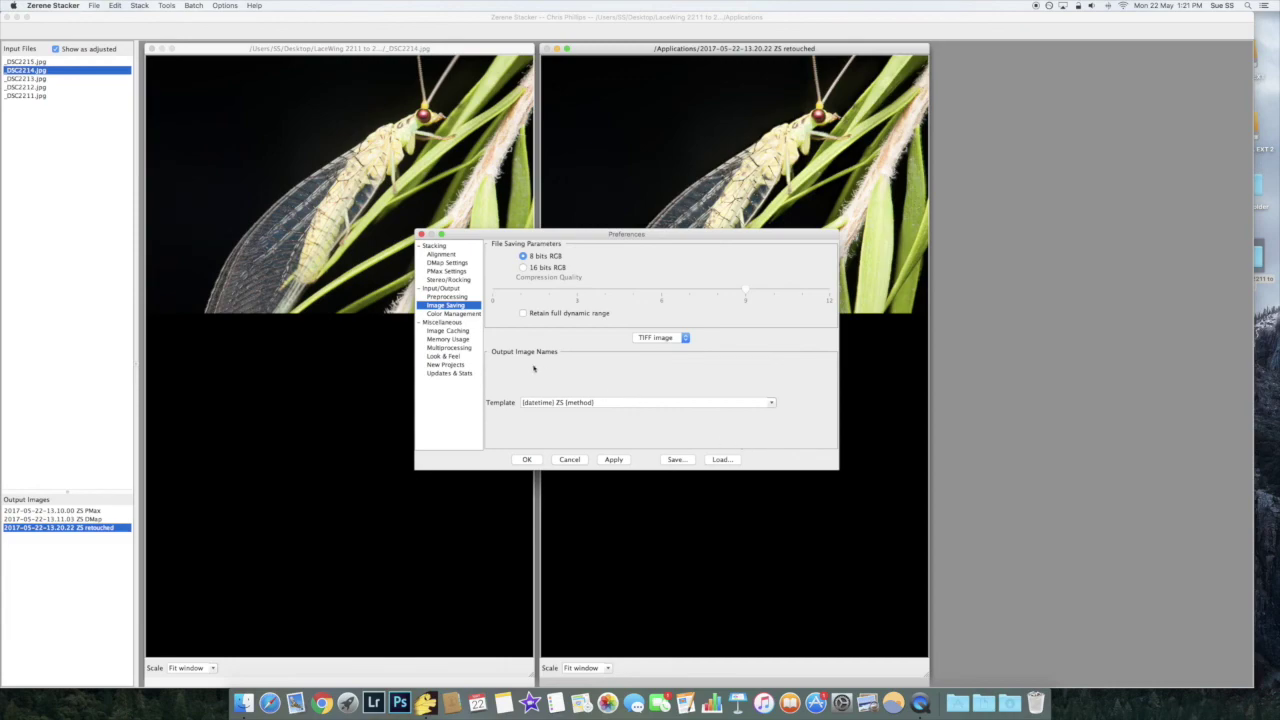
{"action": "left_click", "coordinate": [527, 459]}
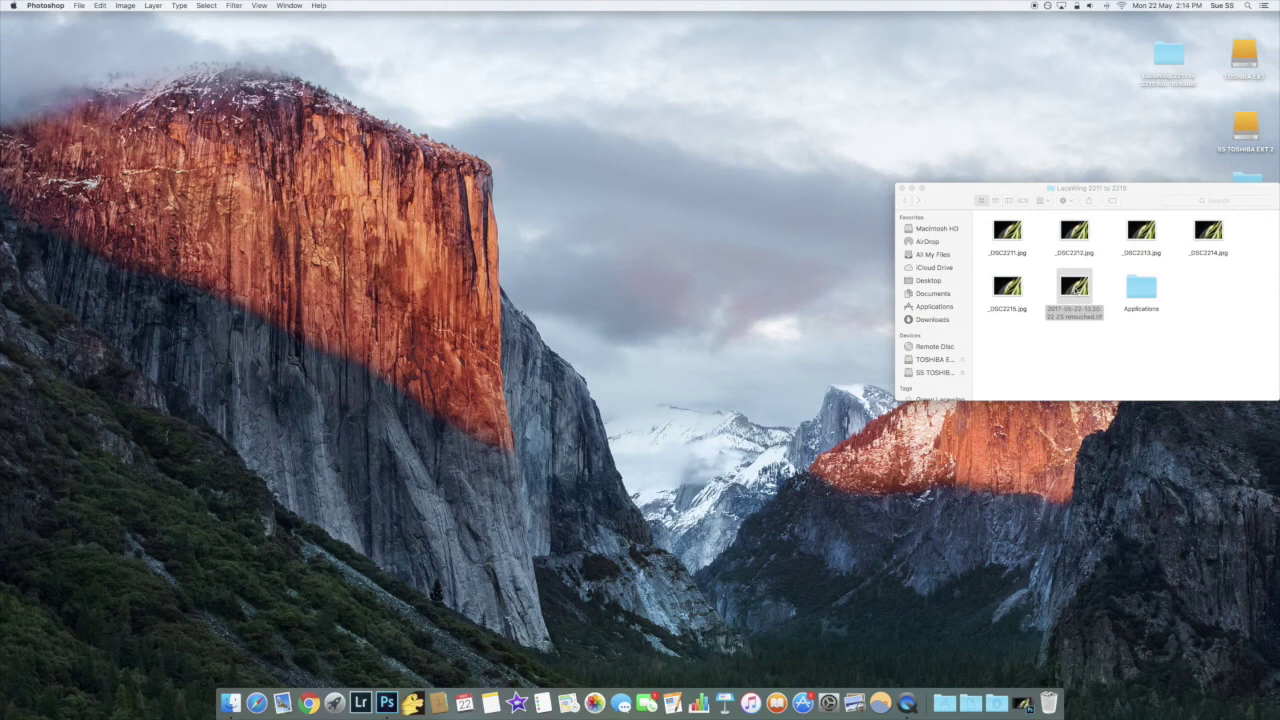
Open the retouched TIFF from its folder in Lightroom and display it full screen in the Develop module
{"action": "right_click", "coordinate": [1076, 287]}
{"action": "mouse_move", "coordinate": [1082, 302]}
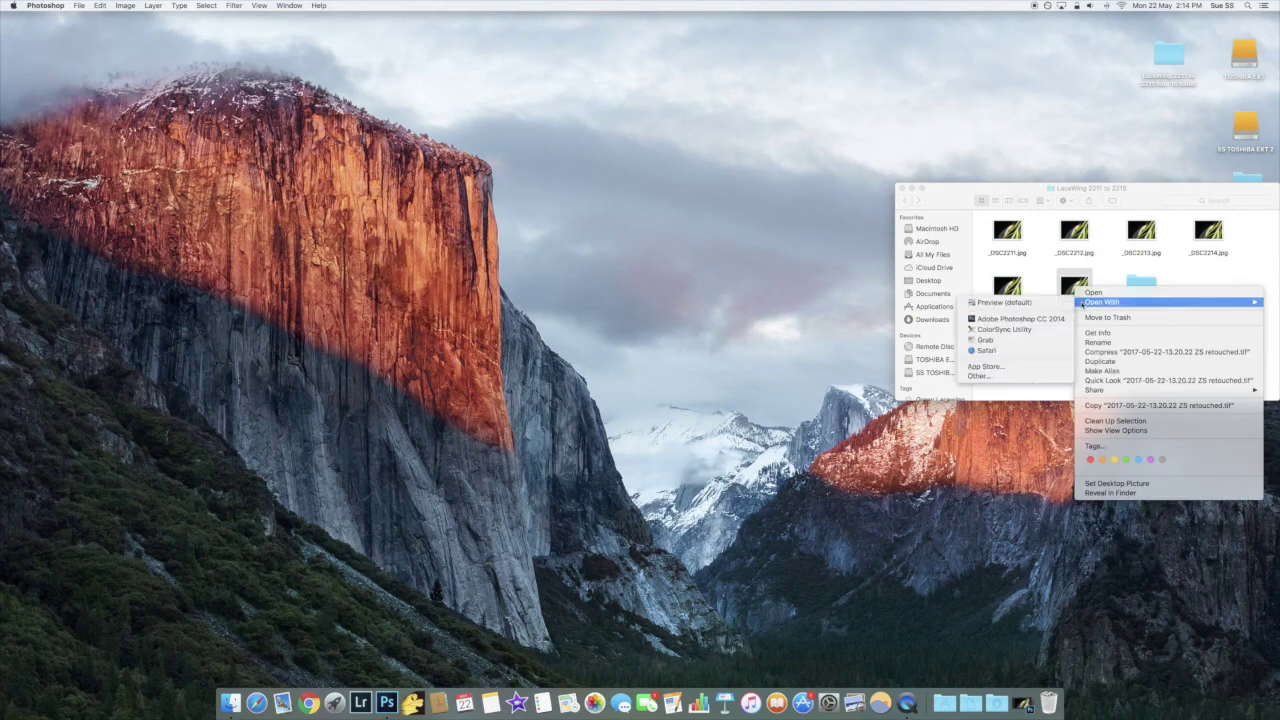
{"action": "left_click", "coordinate": [975, 376]}
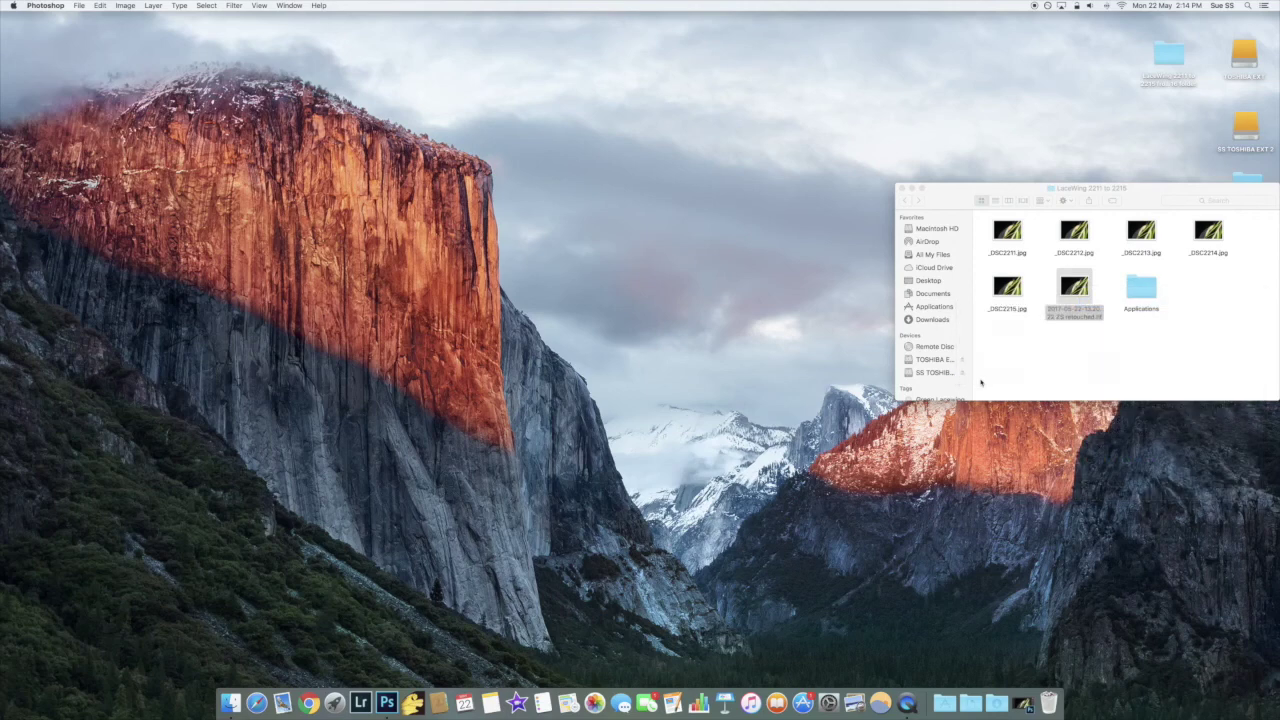
{"action": "double_click", "coordinate": [769, 186]}
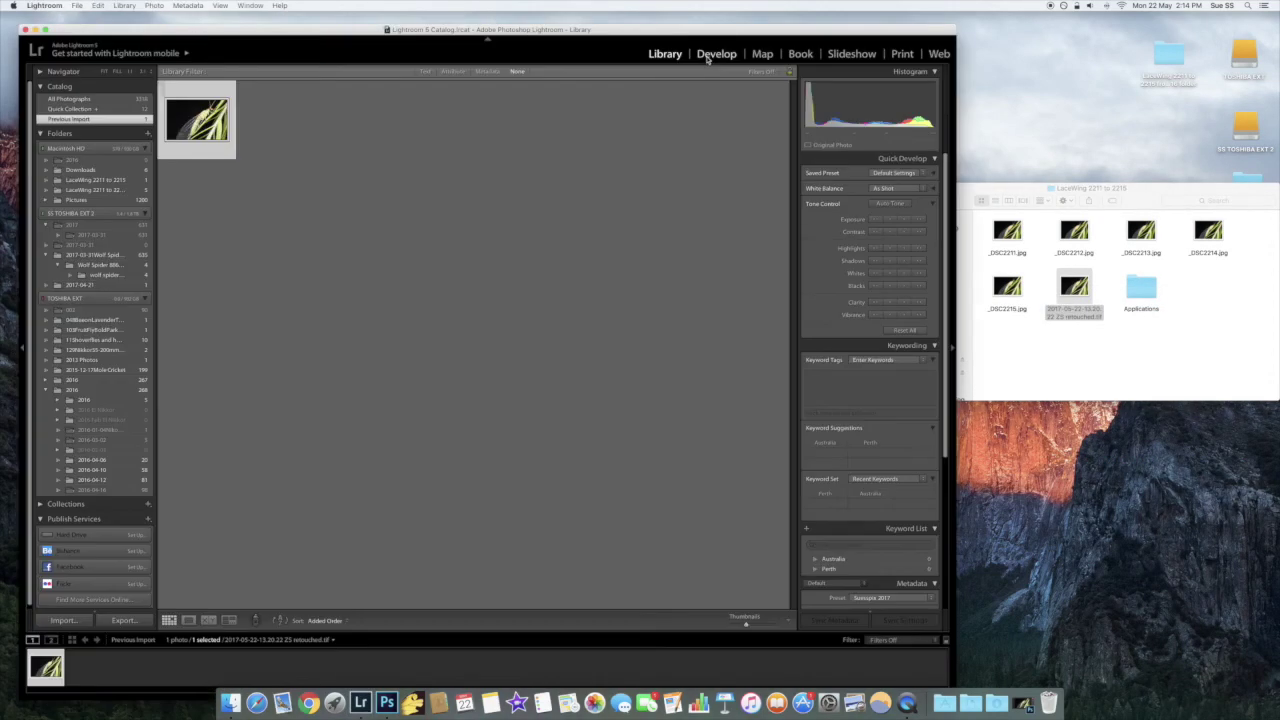
{"action": "left_click", "coordinate": [715, 54]}
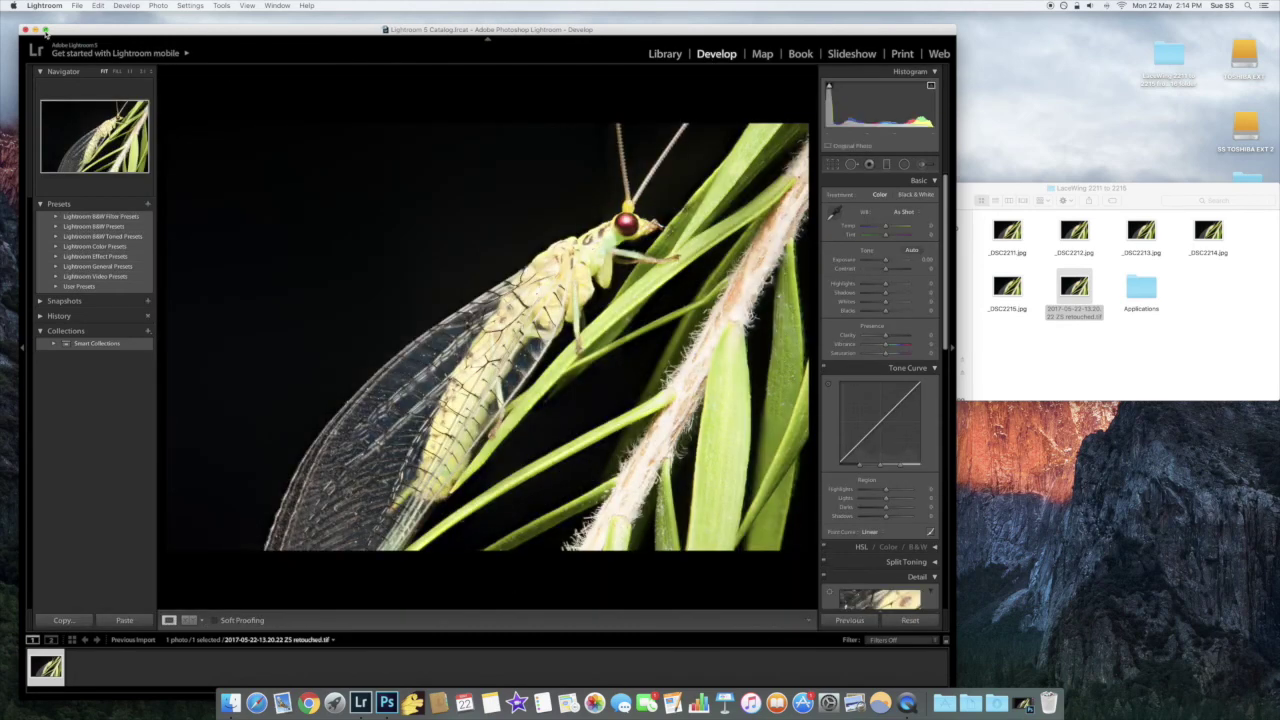
{"action": "left_click", "coordinate": [44, 31]}
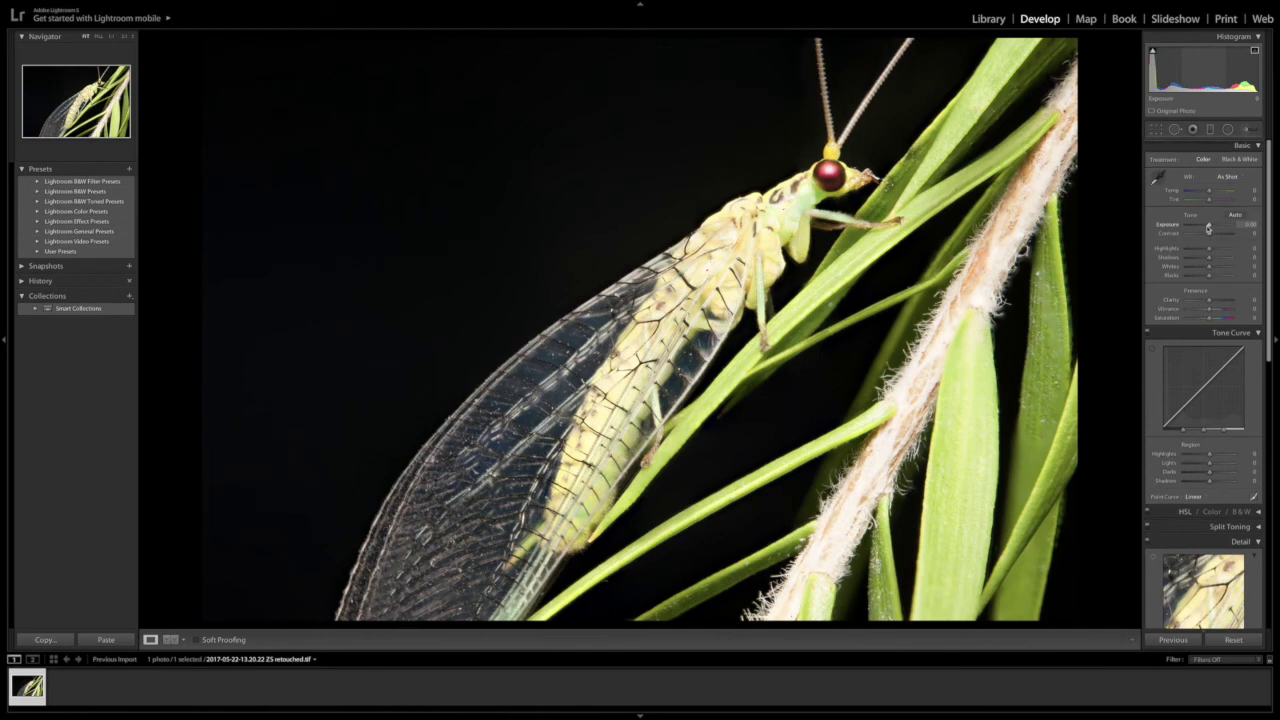
Set the photo's exposure to -0.49, contrast to +27 and highlights to -30
{"action": "left_click_drag", "start_coordinate": [1208, 228], "coordinate": [1205, 229]}
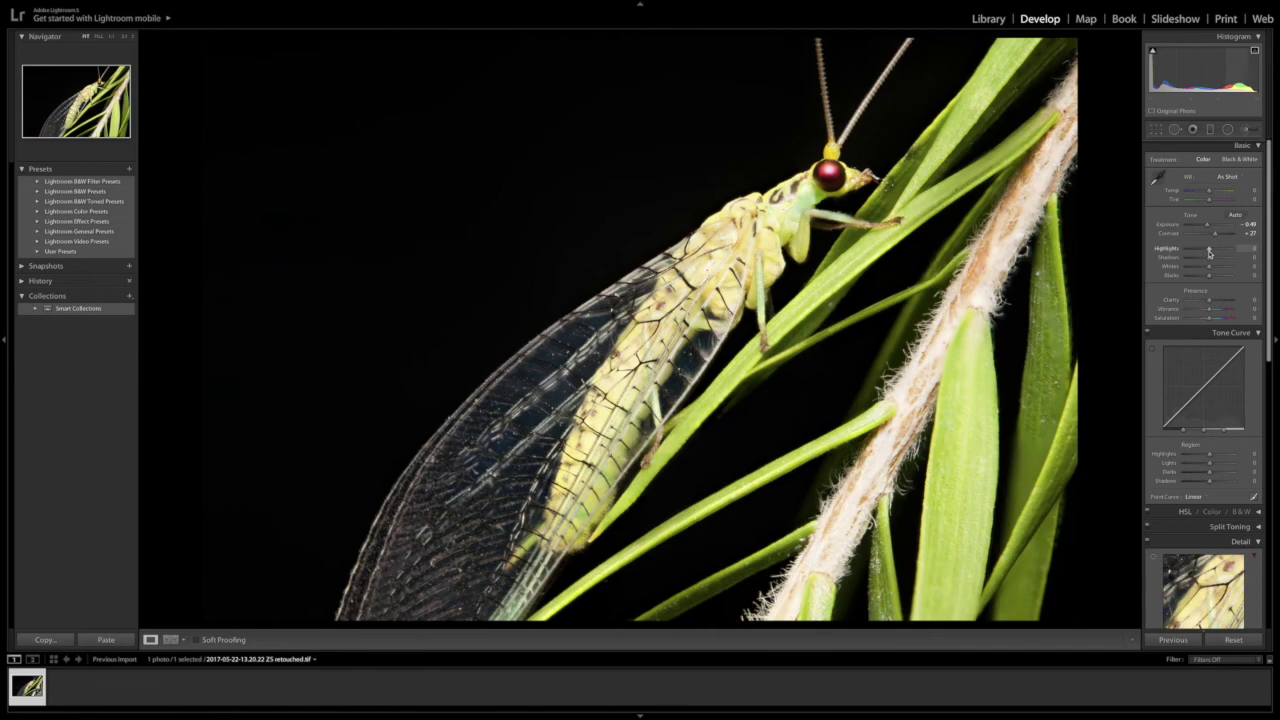
{"action": "left_click_drag", "start_coordinate": [1208, 248], "coordinate": [1200, 250]}
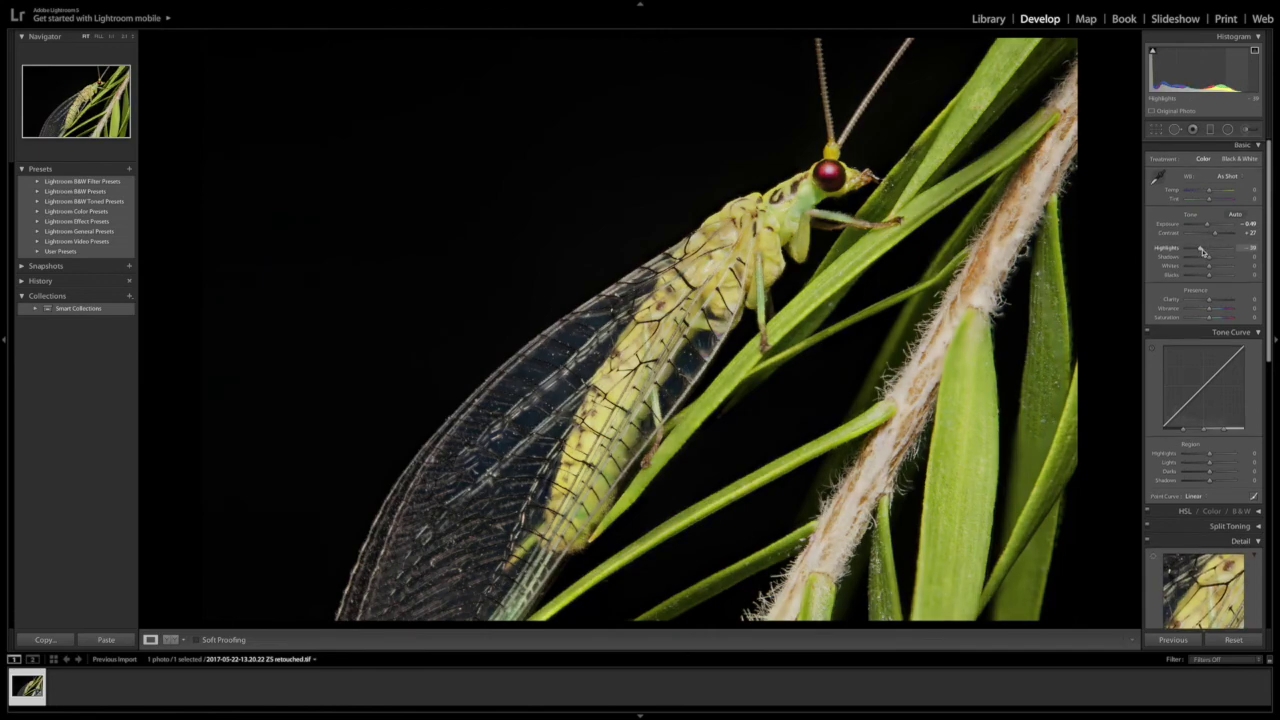
{"action": "scroll", "coordinate": [1204, 245], "scroll_direction": "down", "scroll_amount": 2}
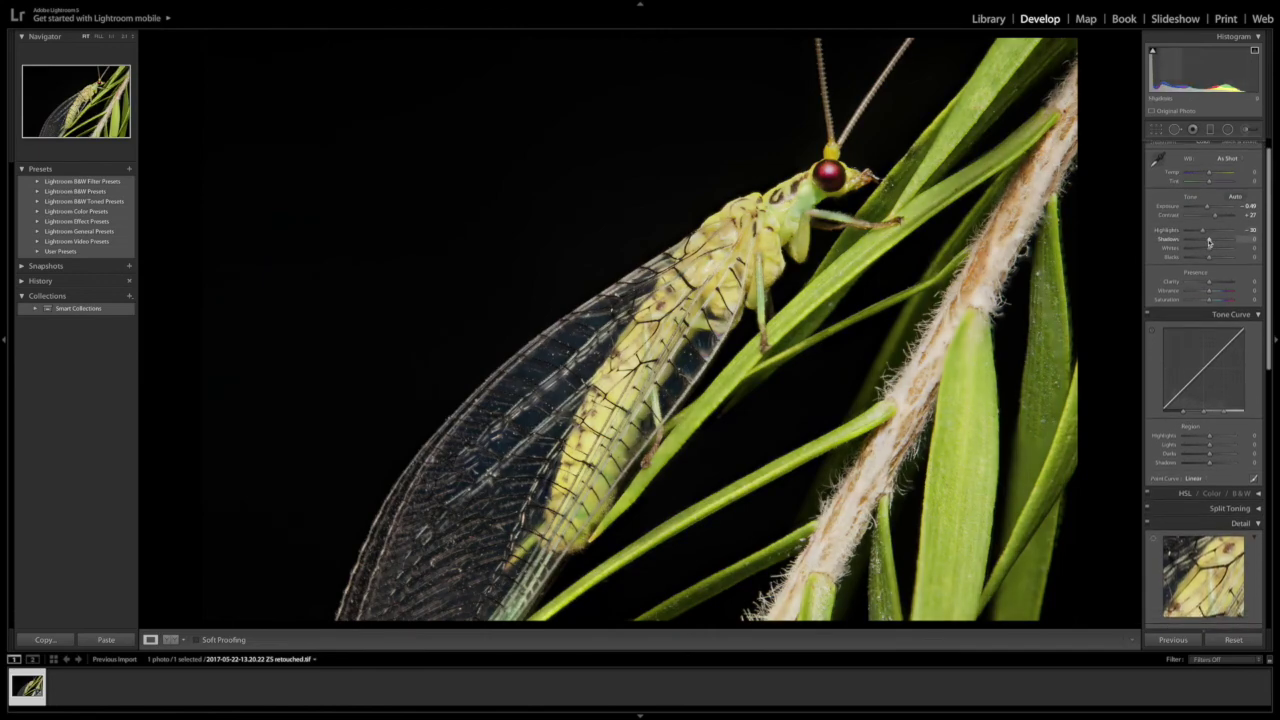